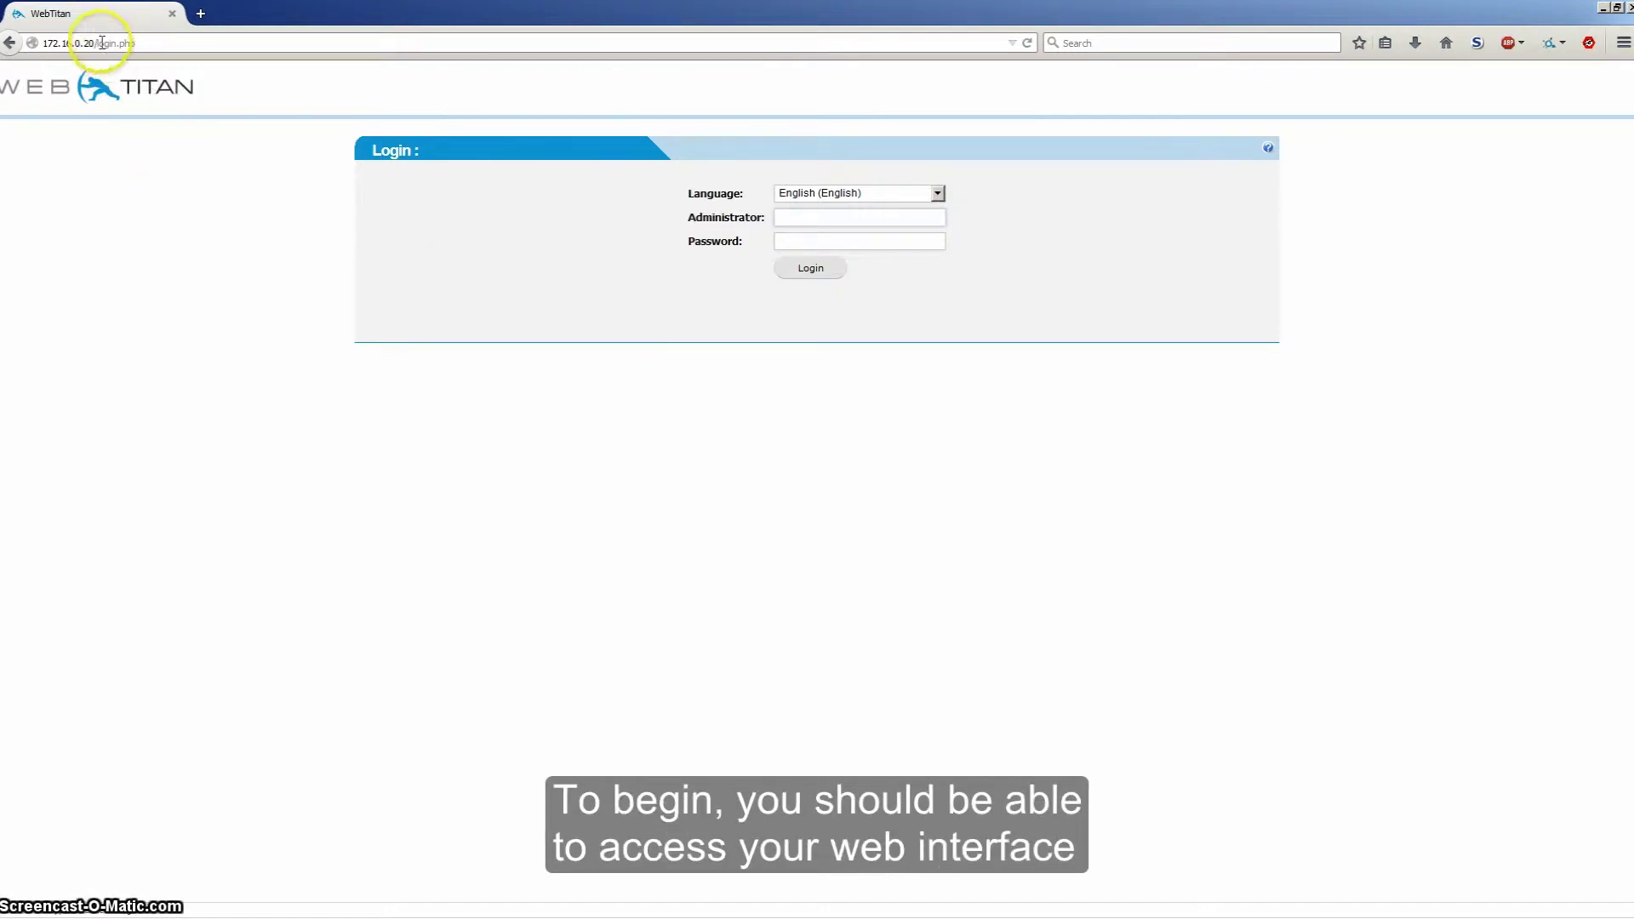
Log in to the WebTitan web interface with the administrator username and password
drag(95, 42, 40, 43)
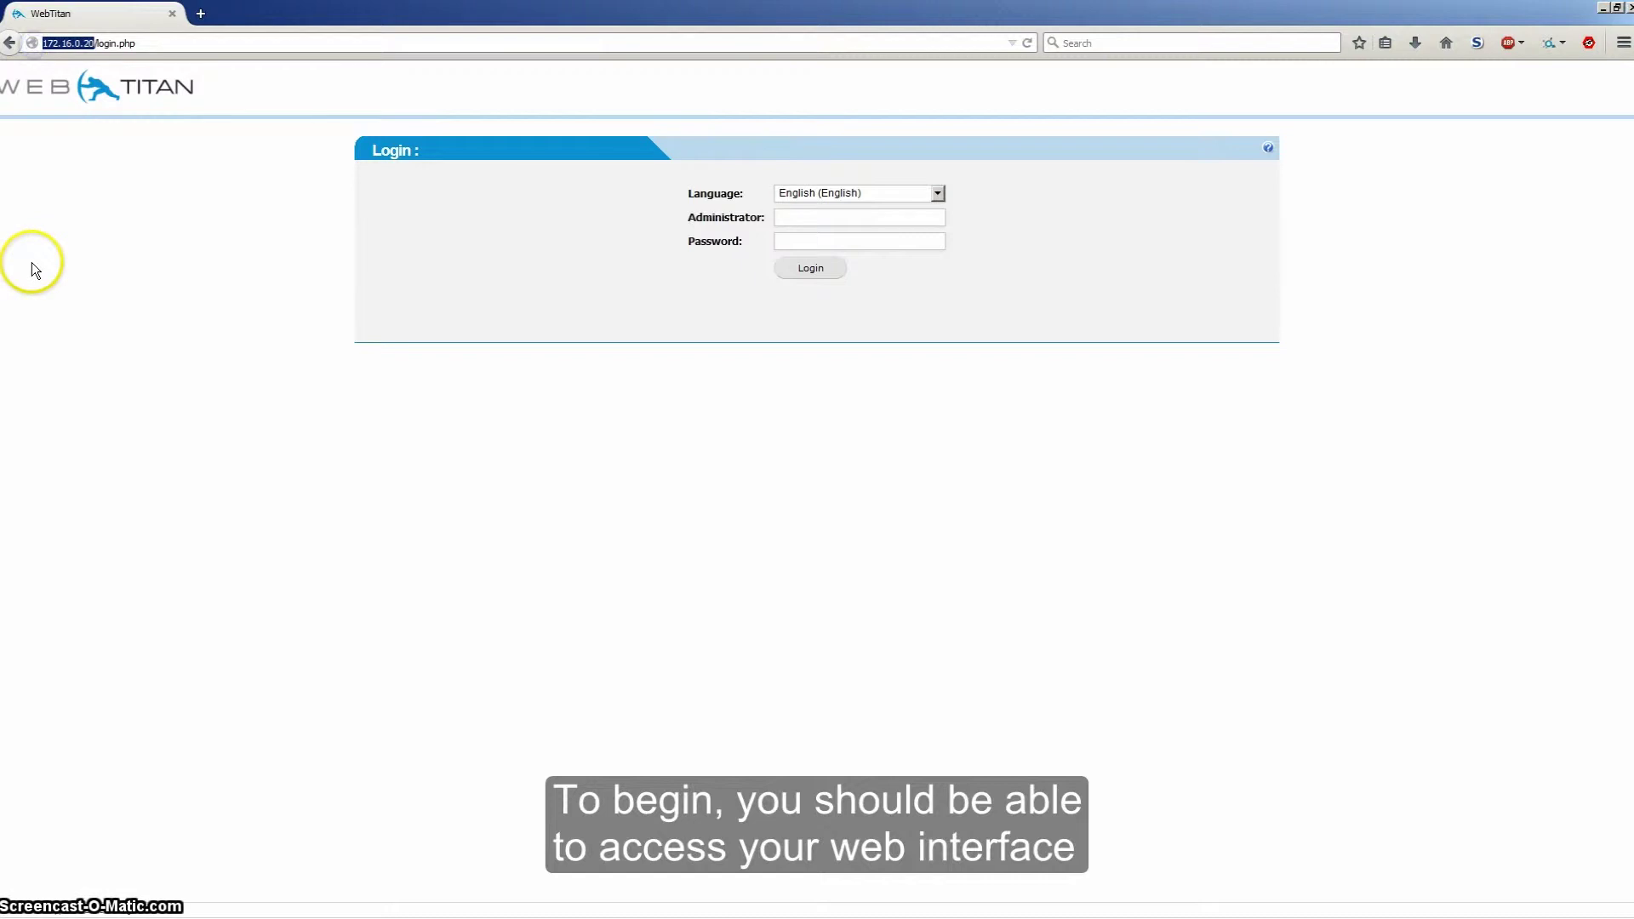
click(178, 278)
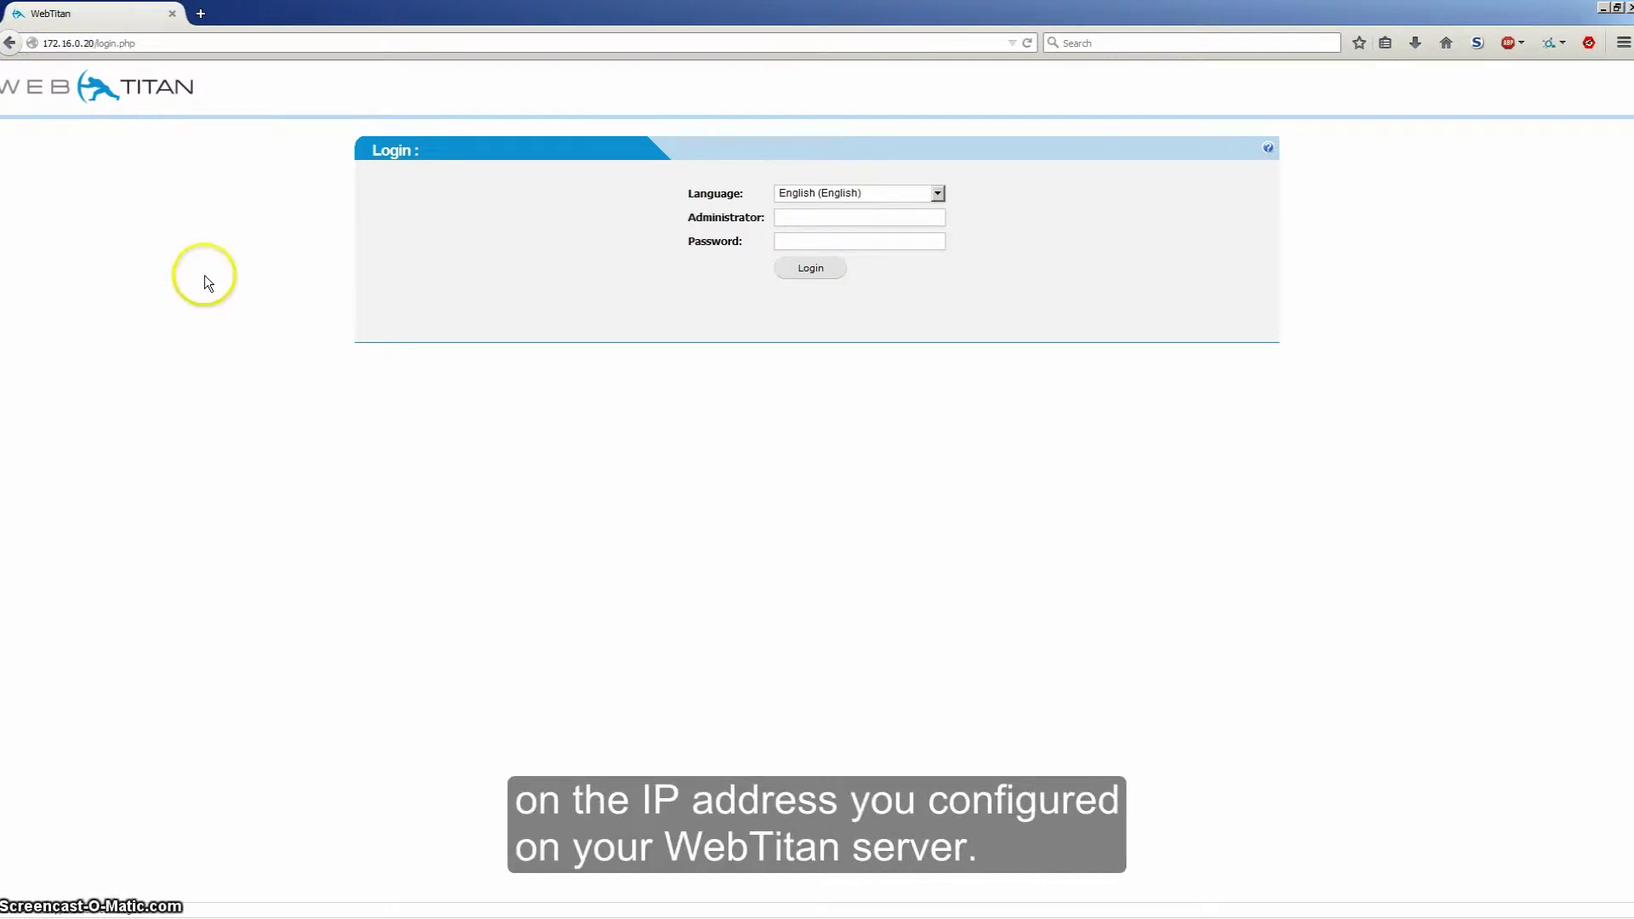
click(862, 216)
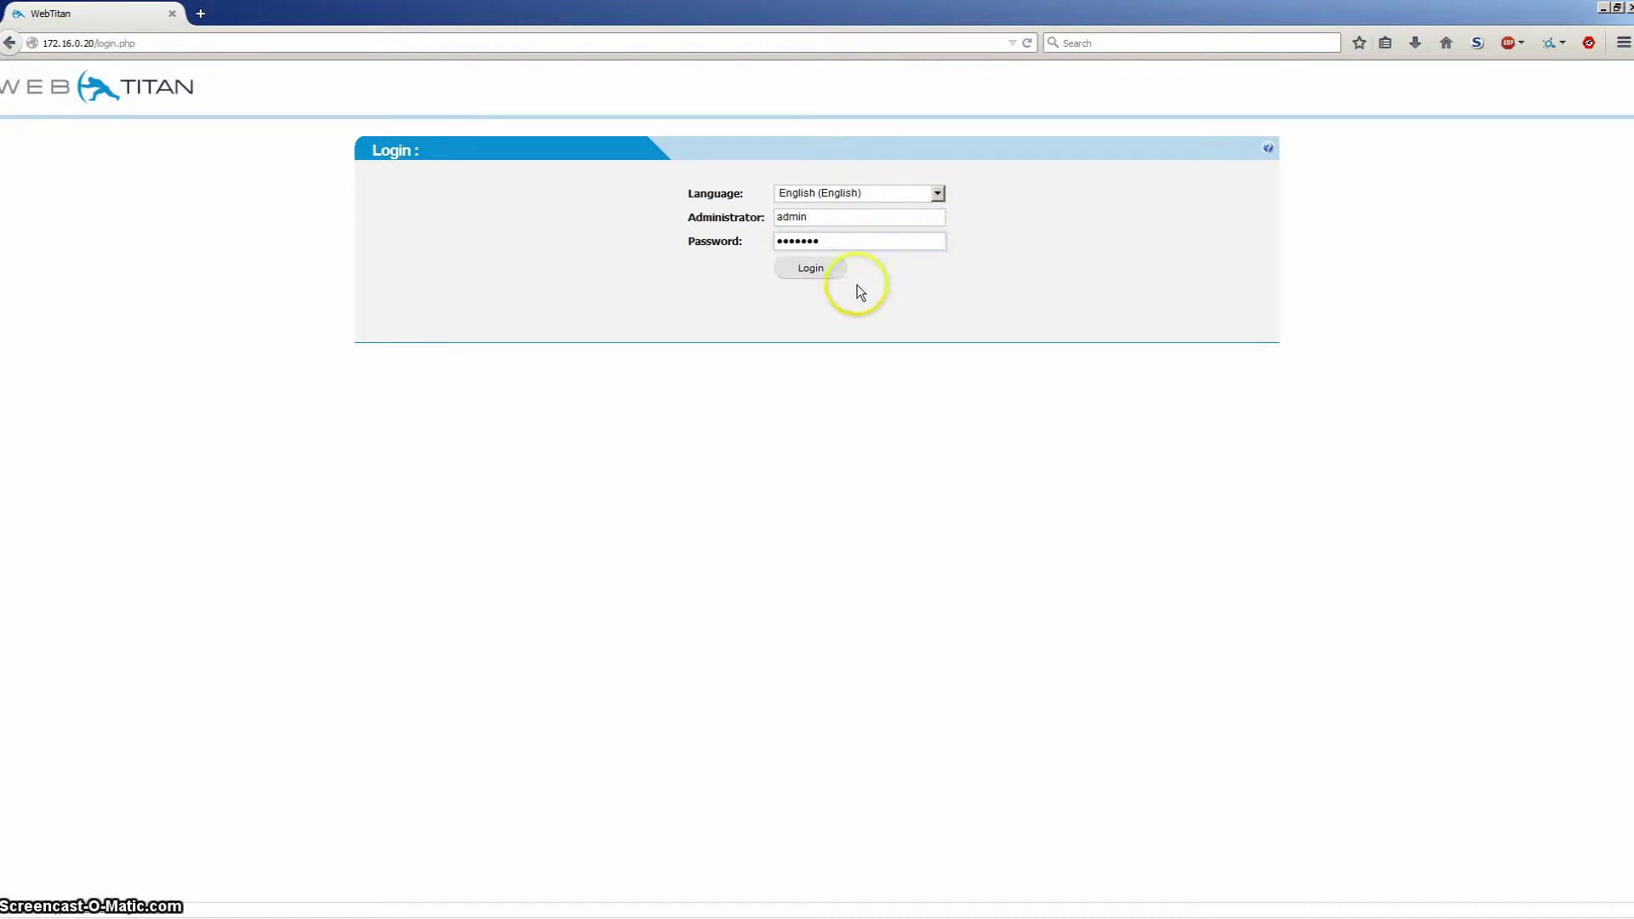
click(809, 267)
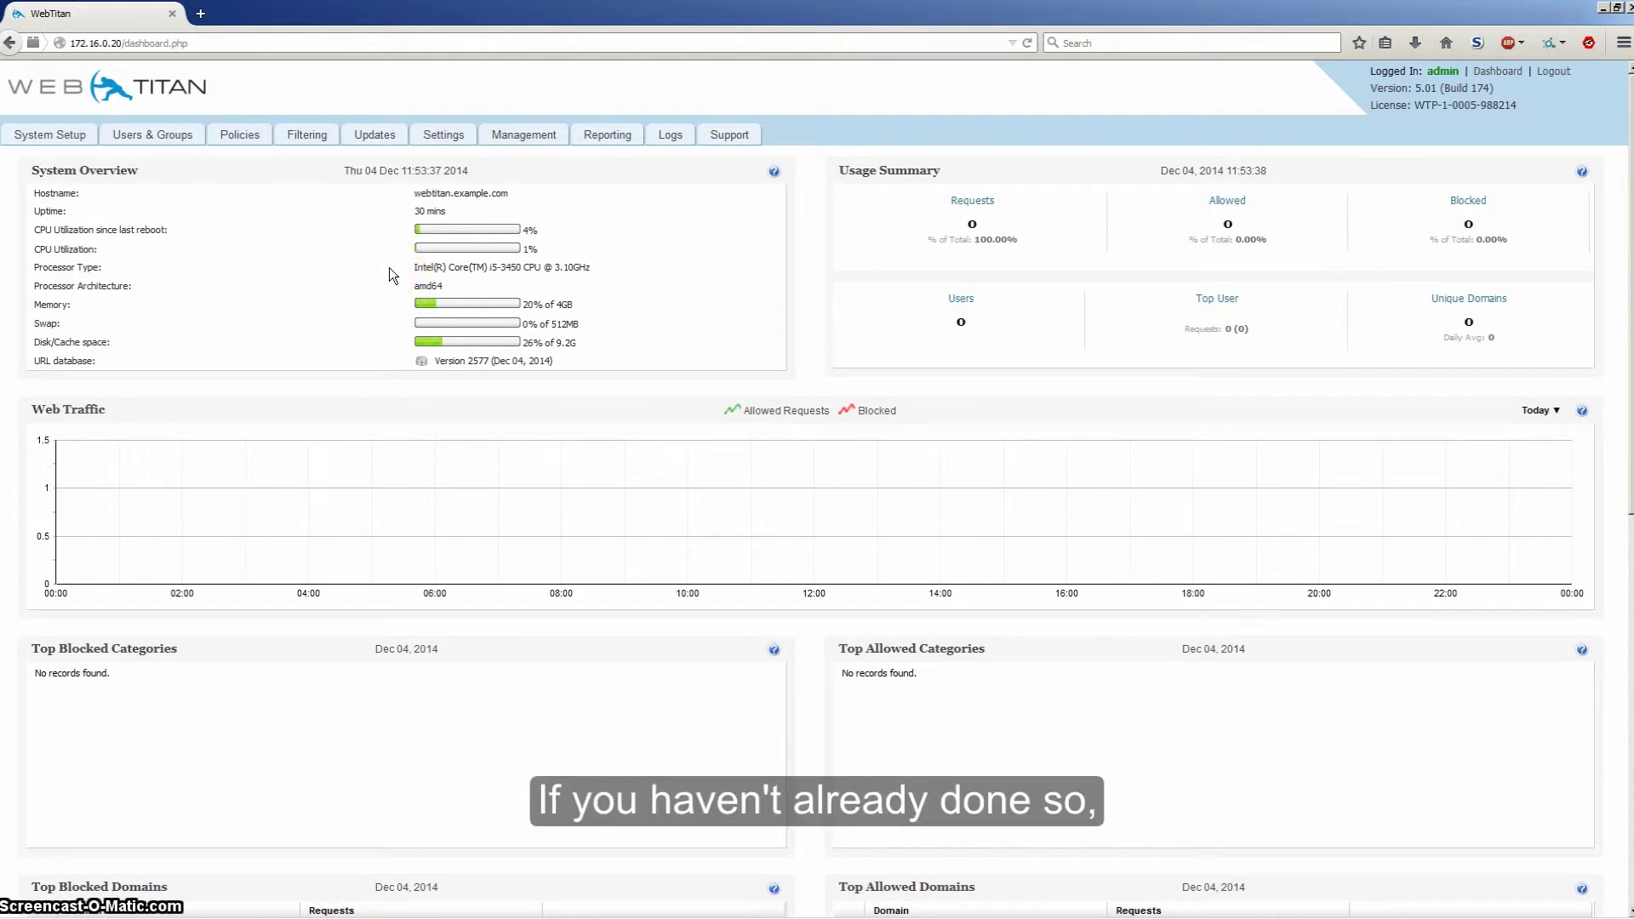
Open the System Setup Licensing page and start selecting a license file to import
click(41, 141)
click(31, 160)
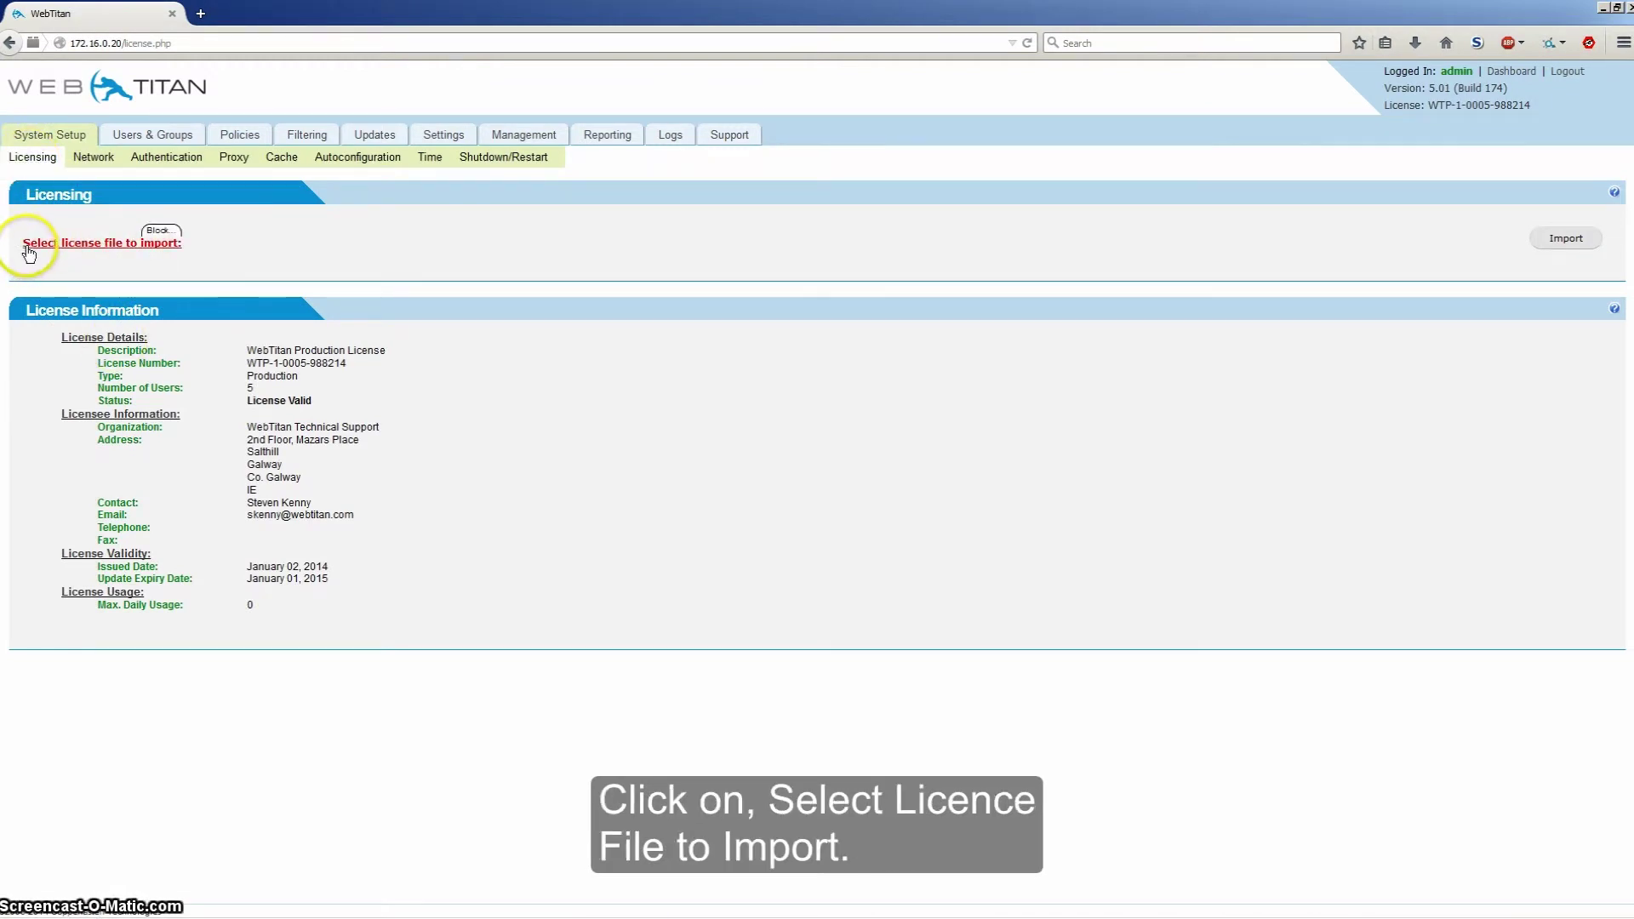
click(101, 247)
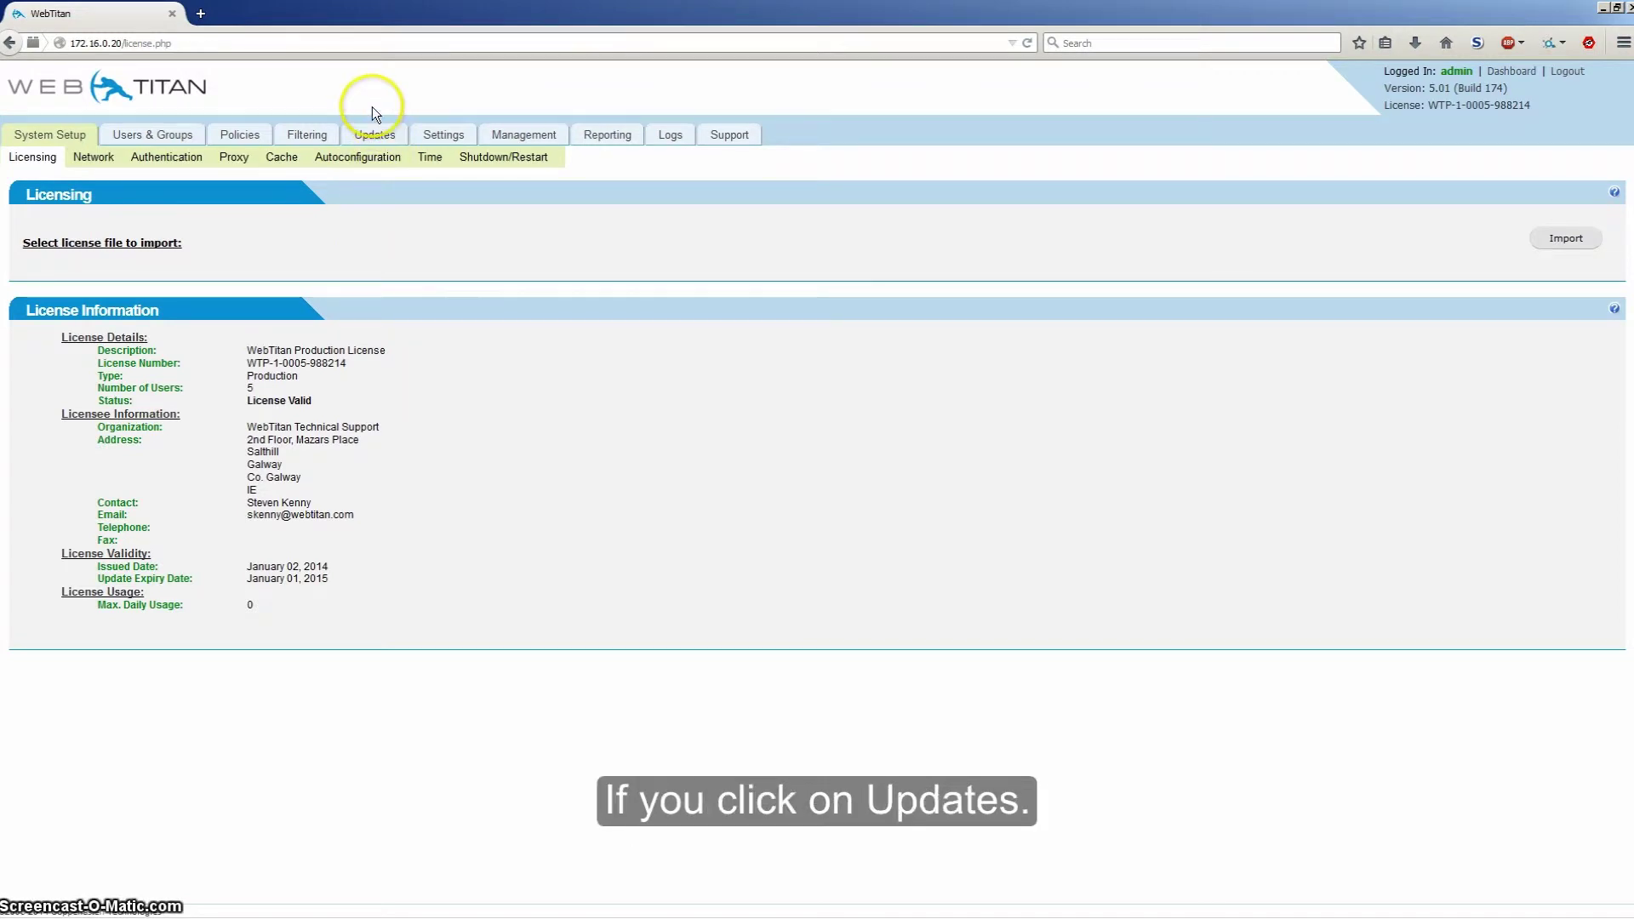
Run an update check confirming no new updates for version 5.01, then reload the Updates page
click(375, 137)
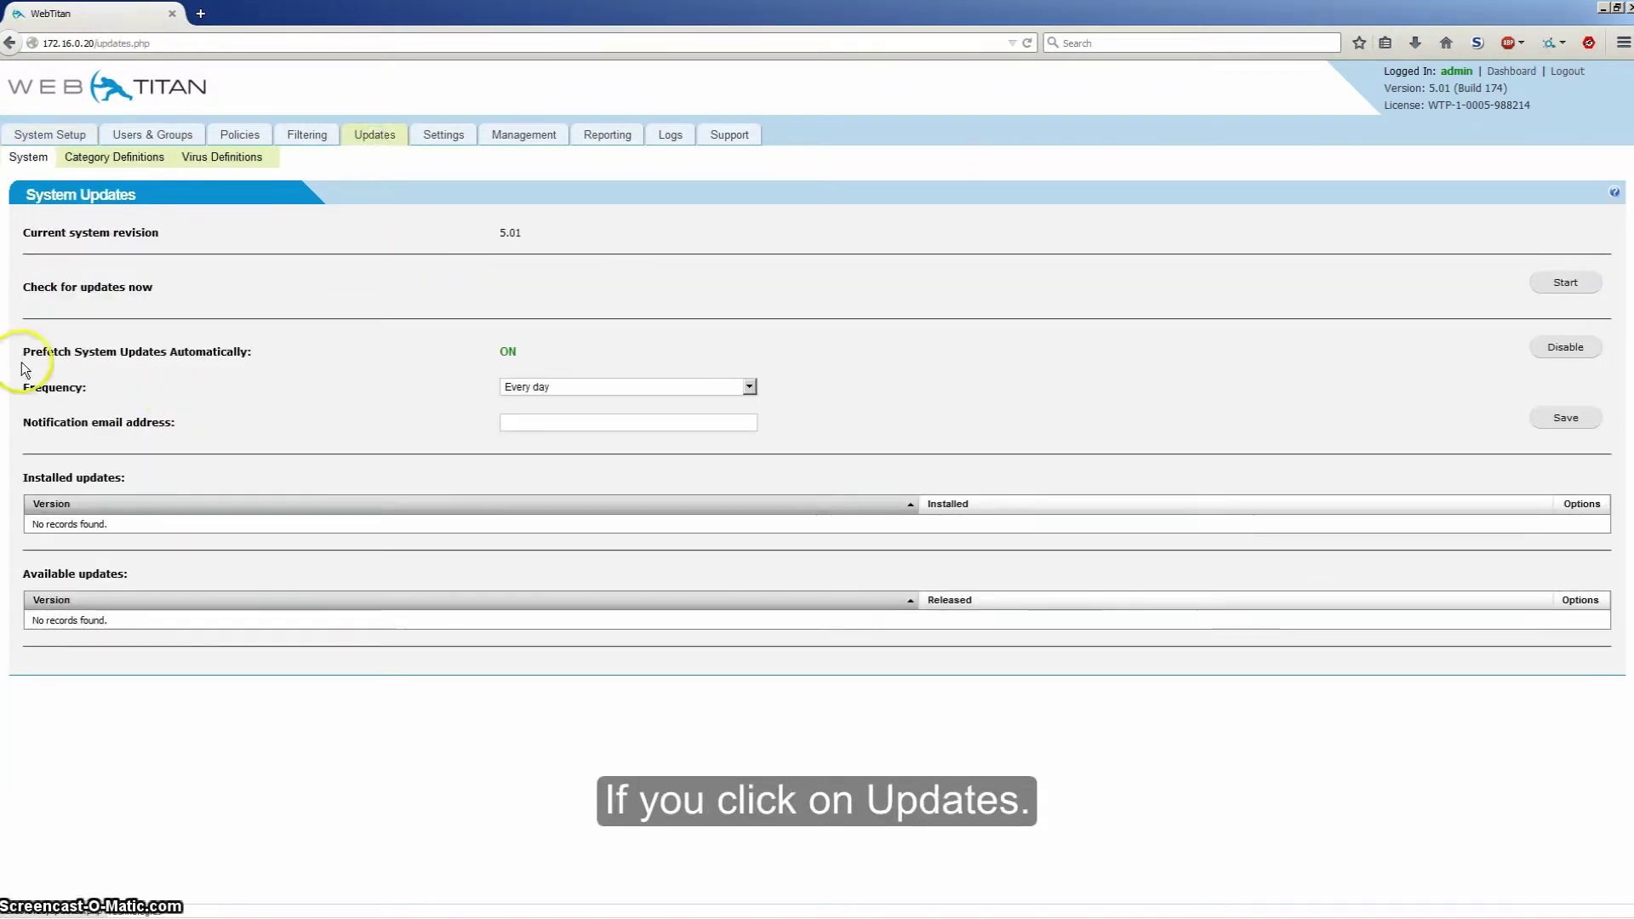
drag(24, 287, 201, 277)
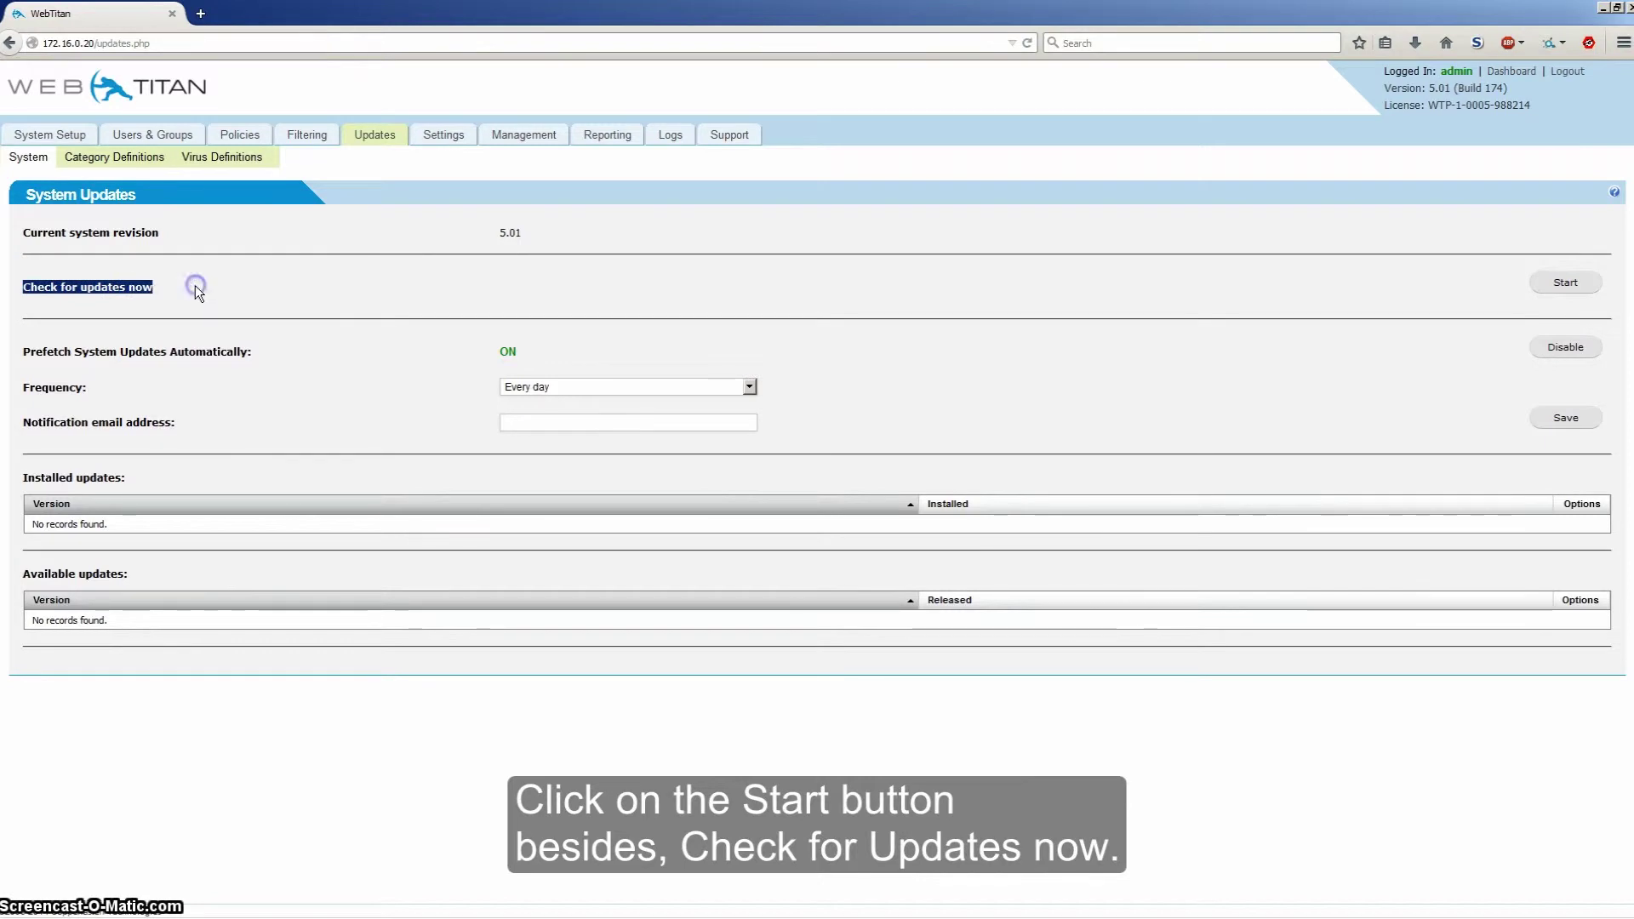
click(233, 284)
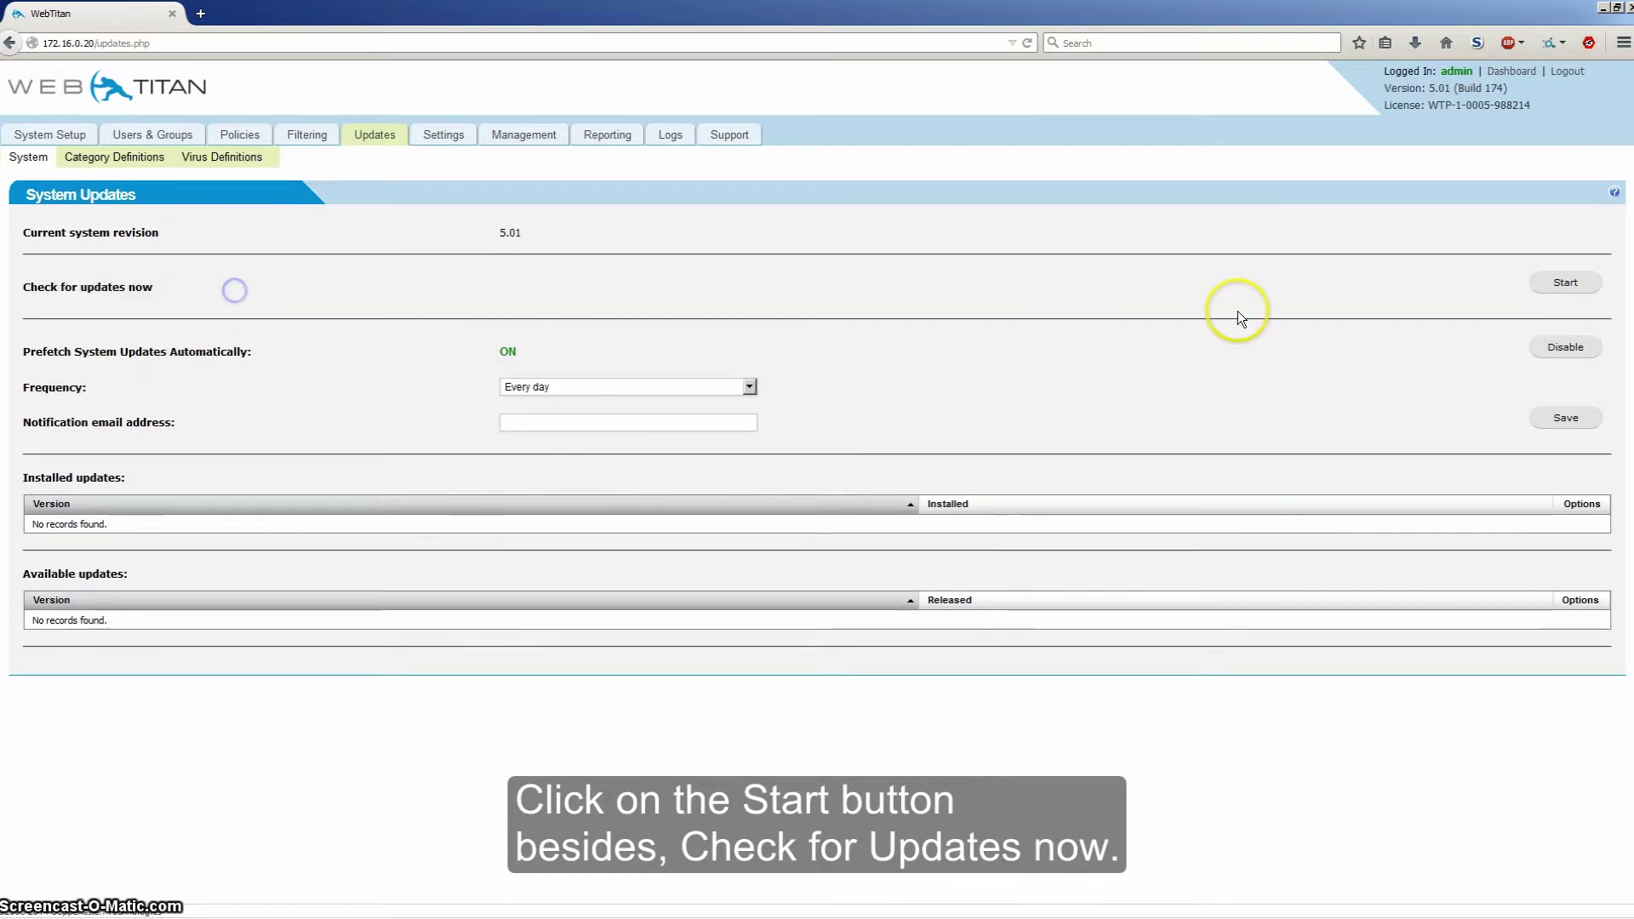
click(1577, 289)
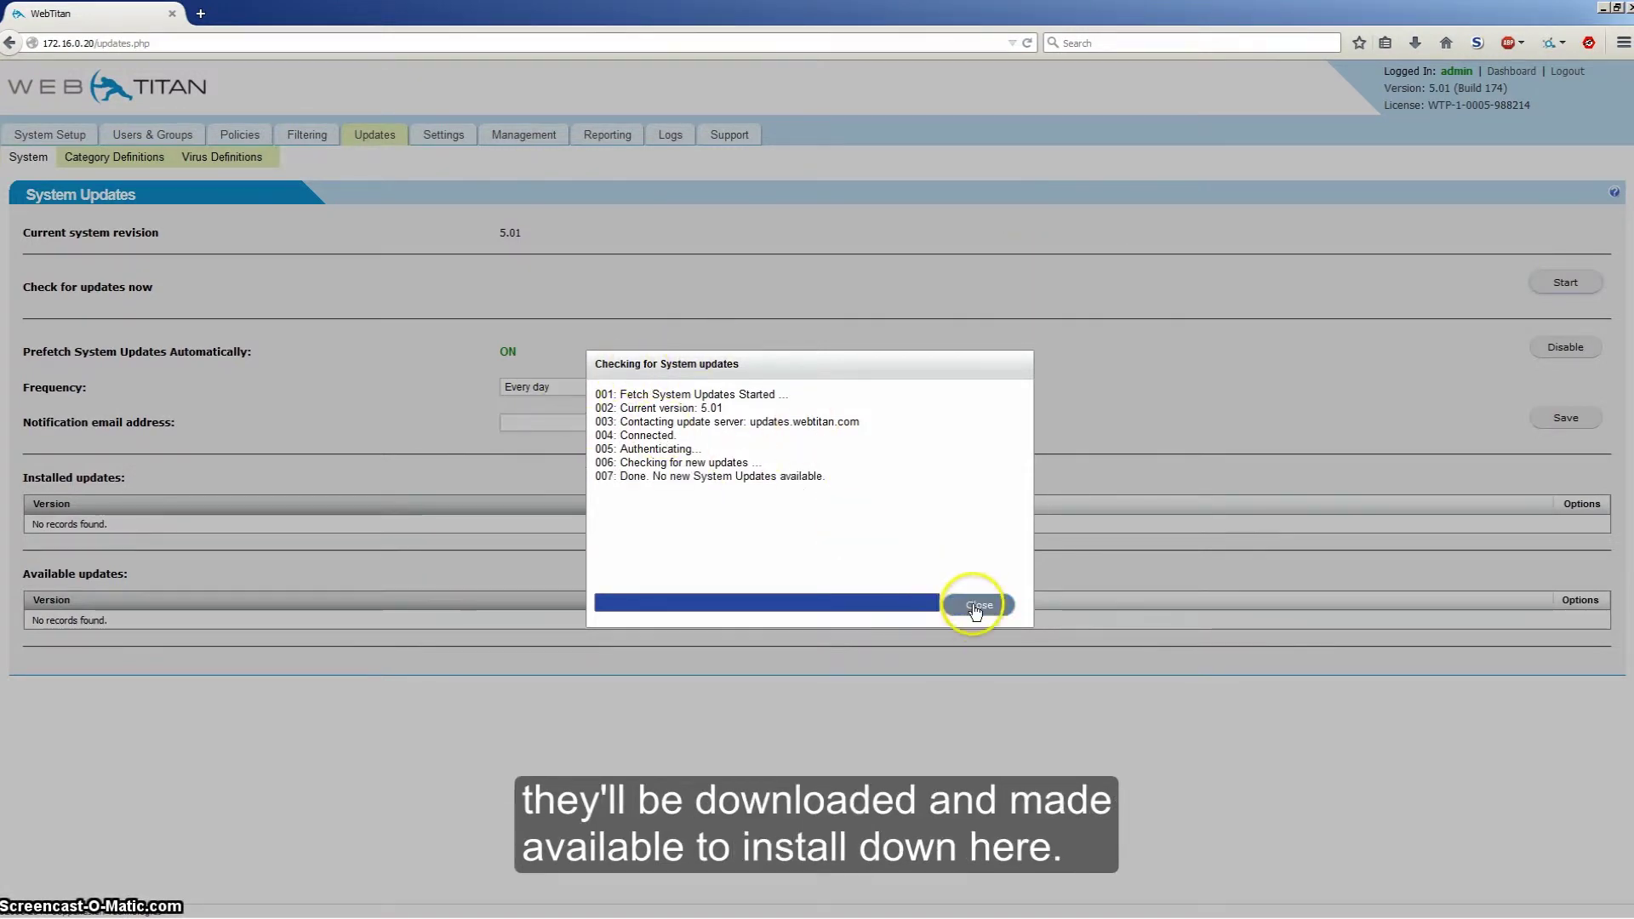
click(976, 612)
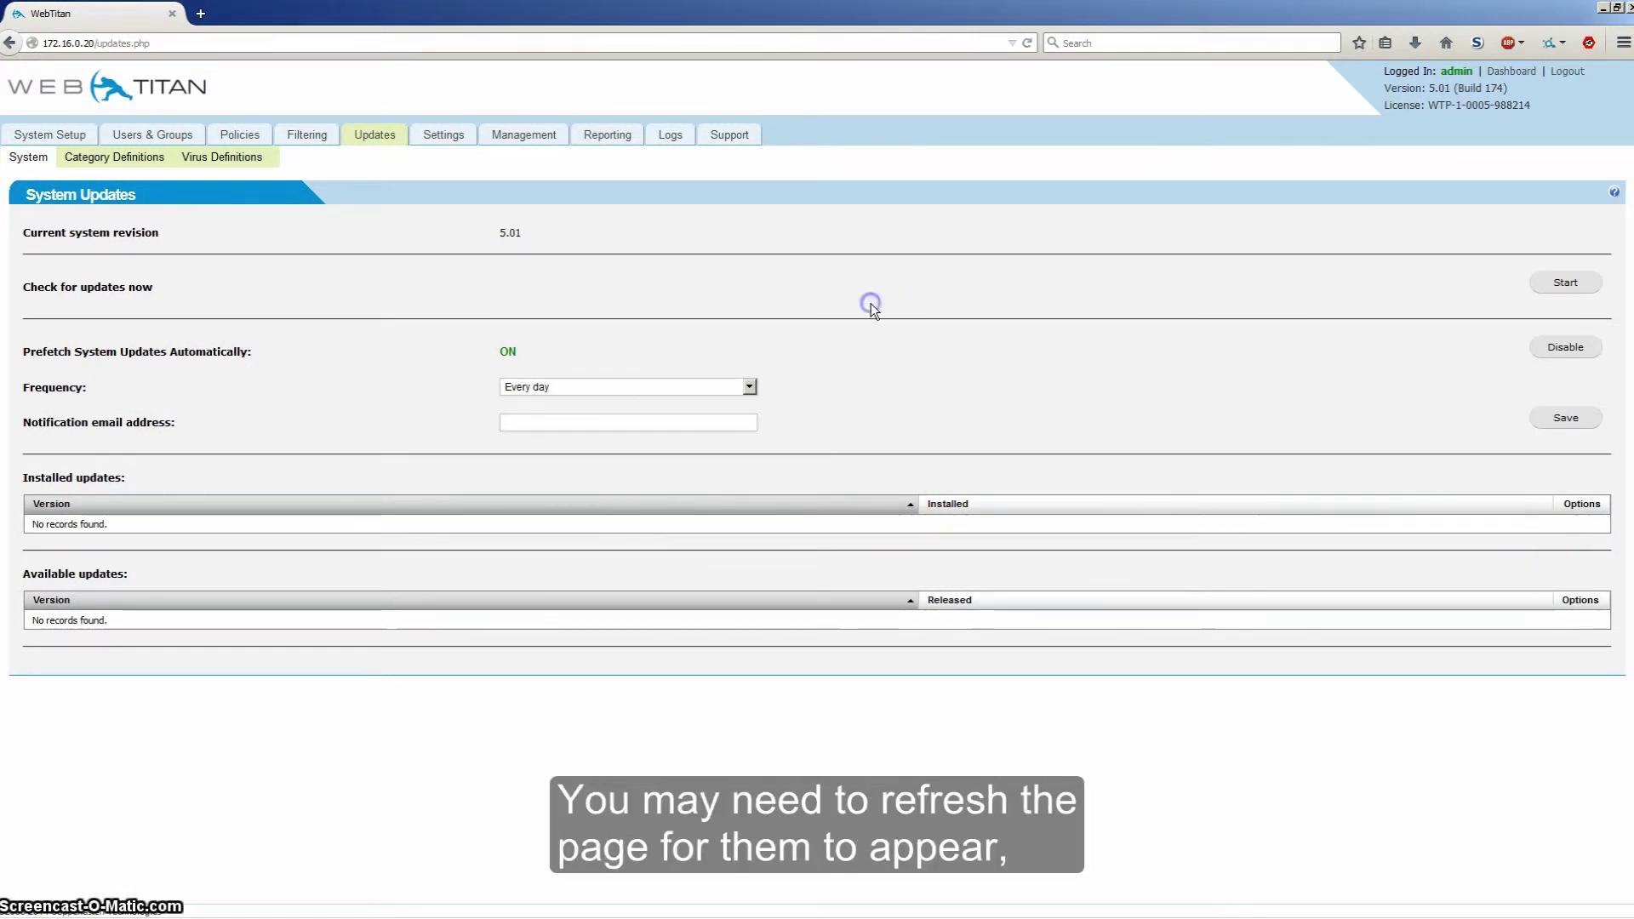
key(F5)
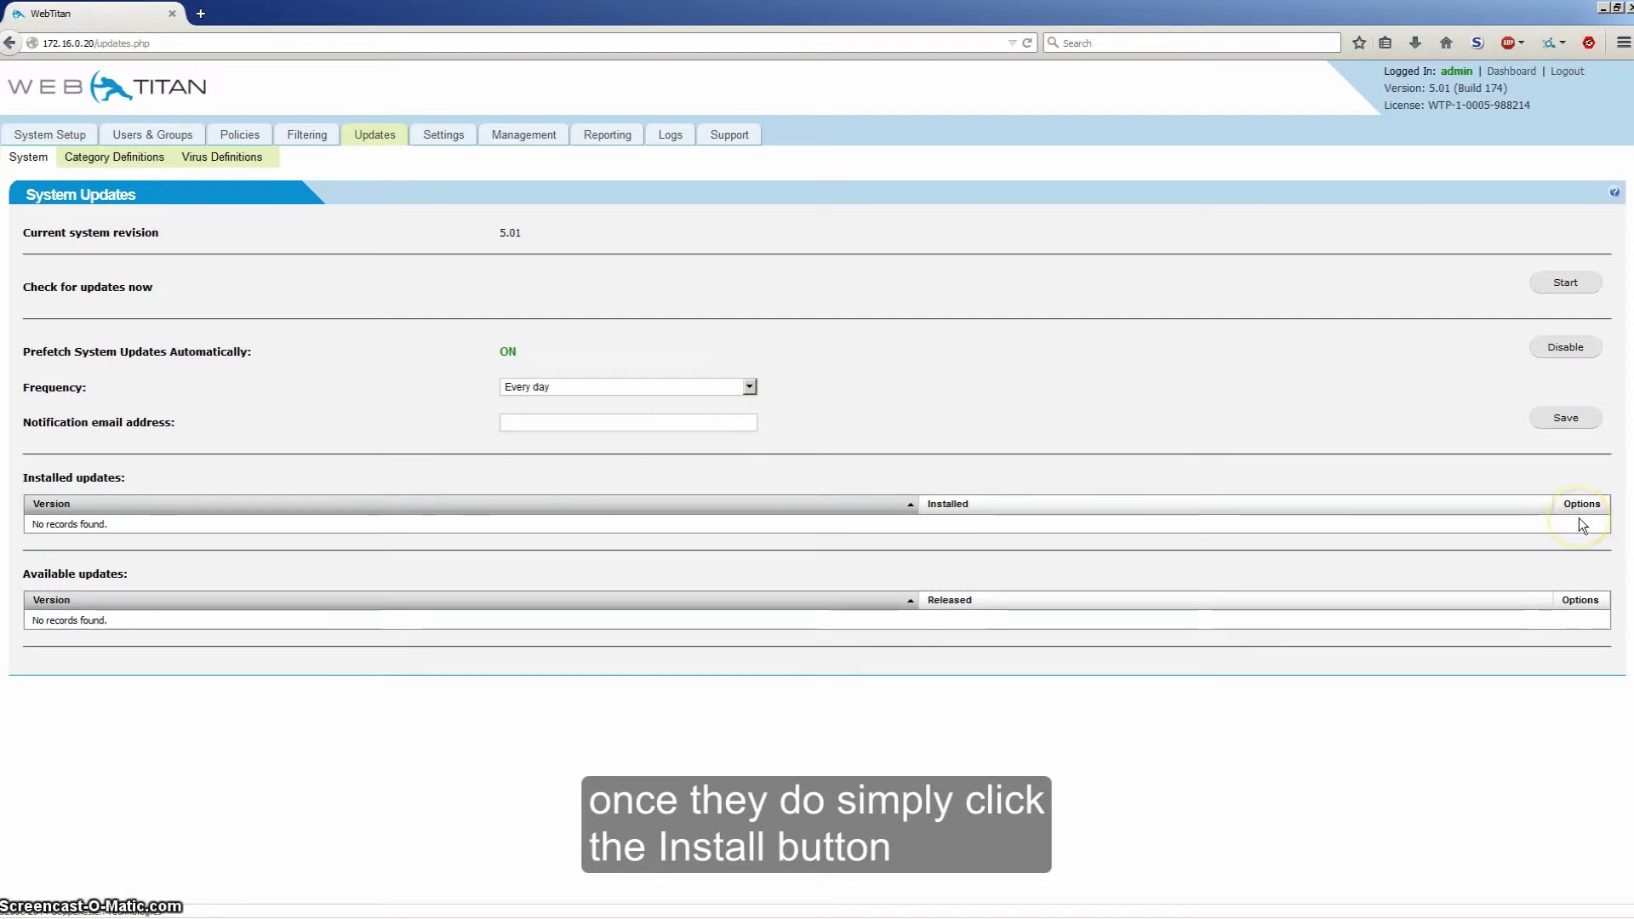
click(1284, 456)
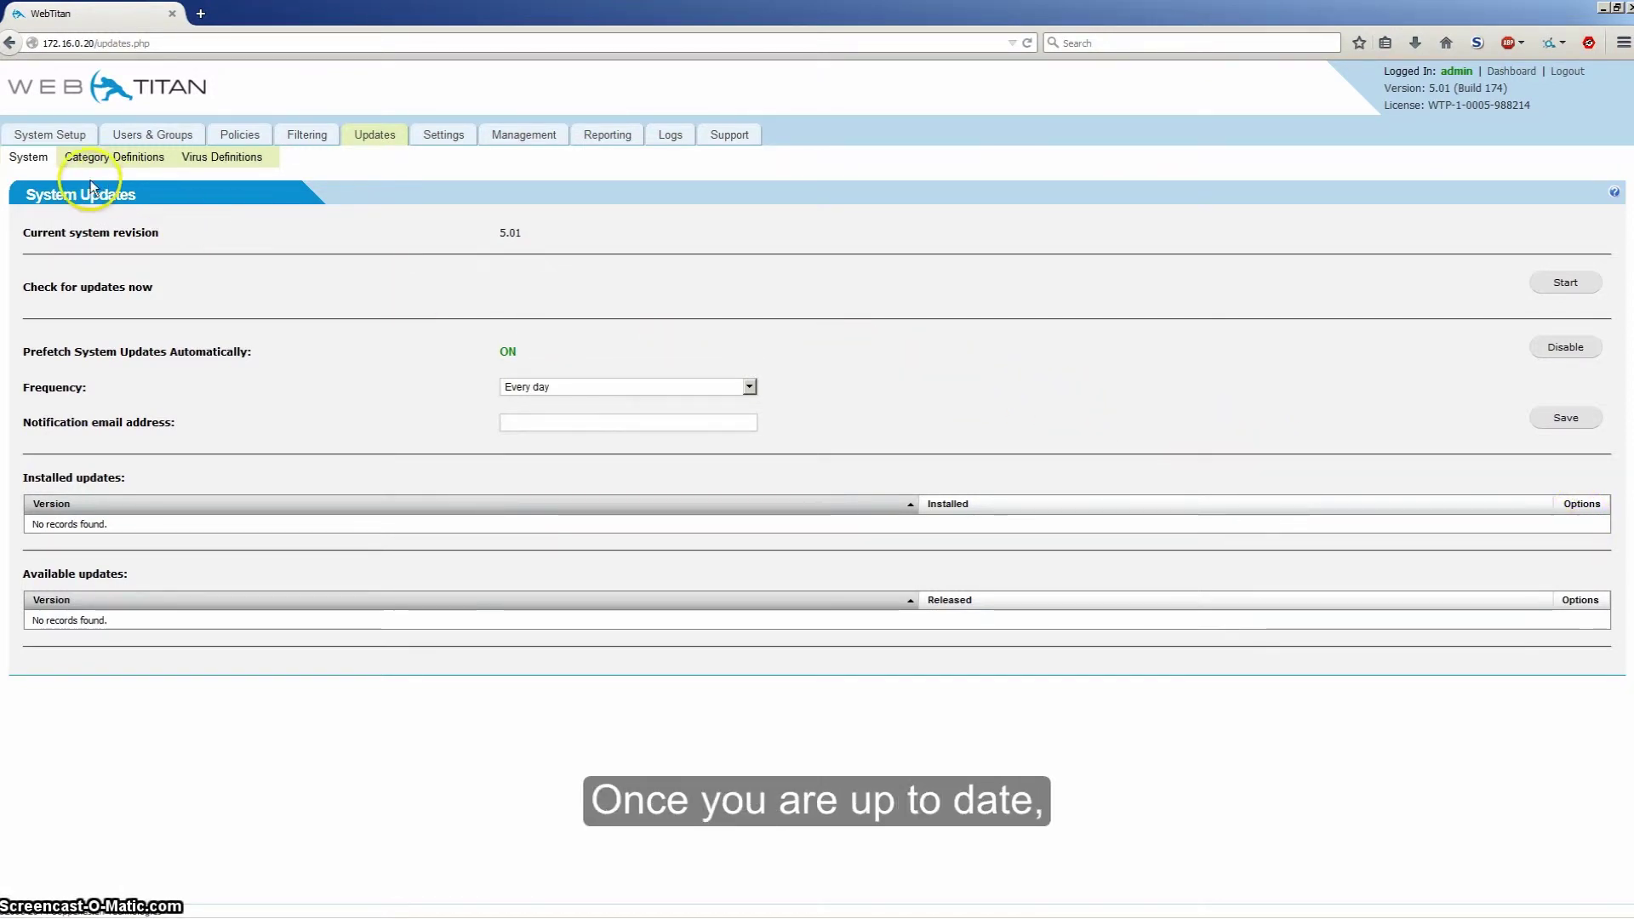
Enable authentication in the Authentication Policy settings and review the Policy type options
click(56, 136)
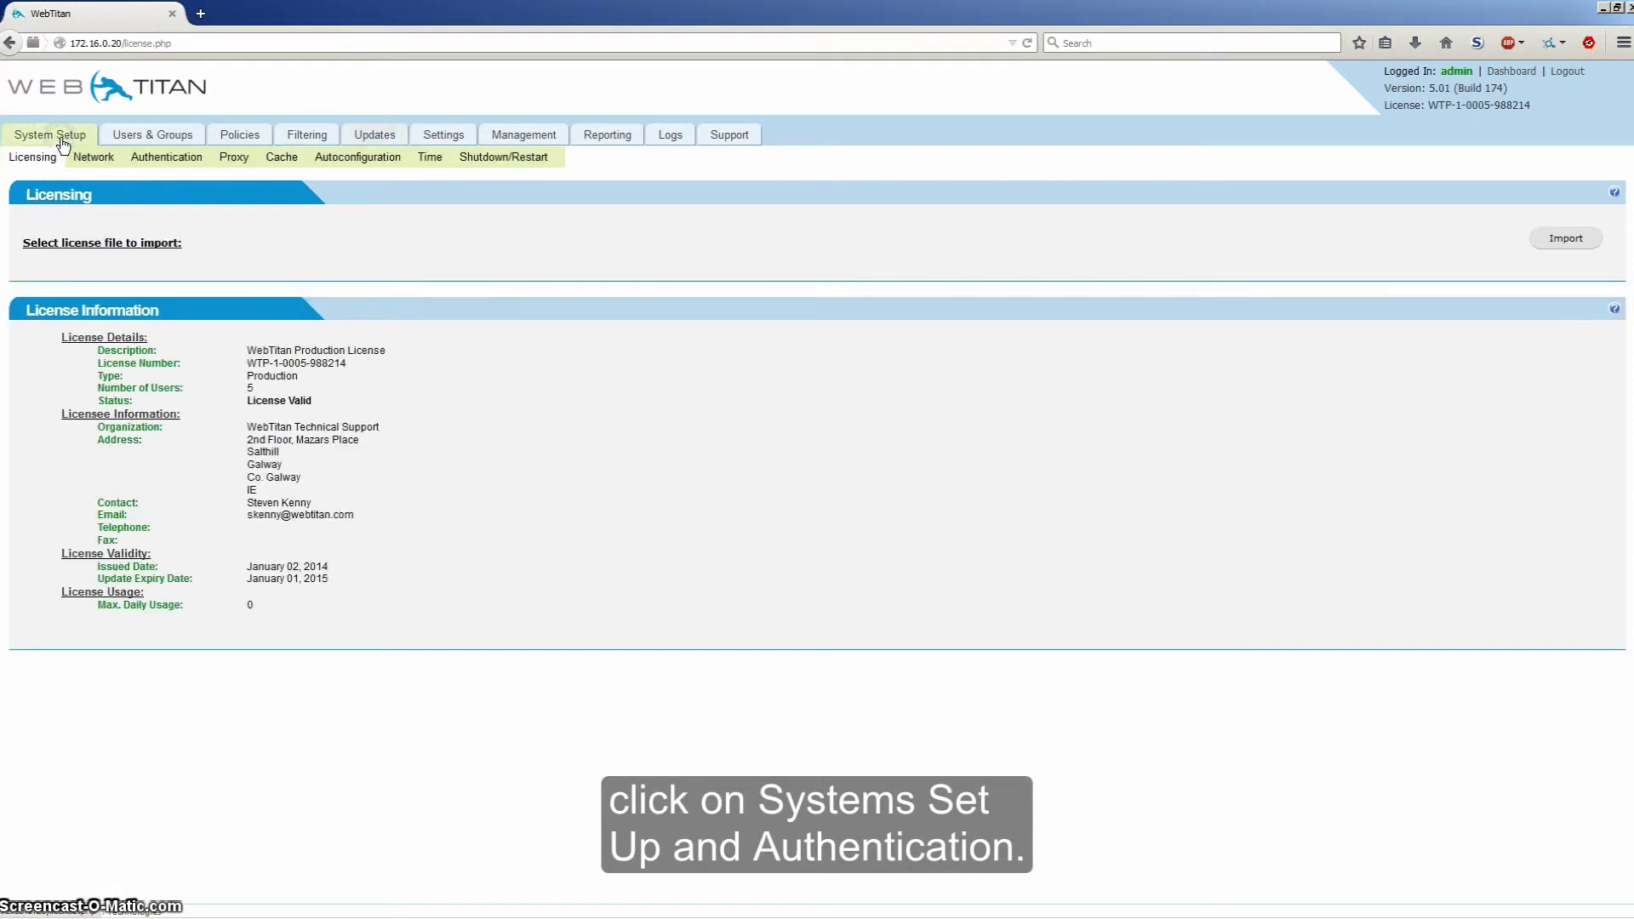
click(164, 160)
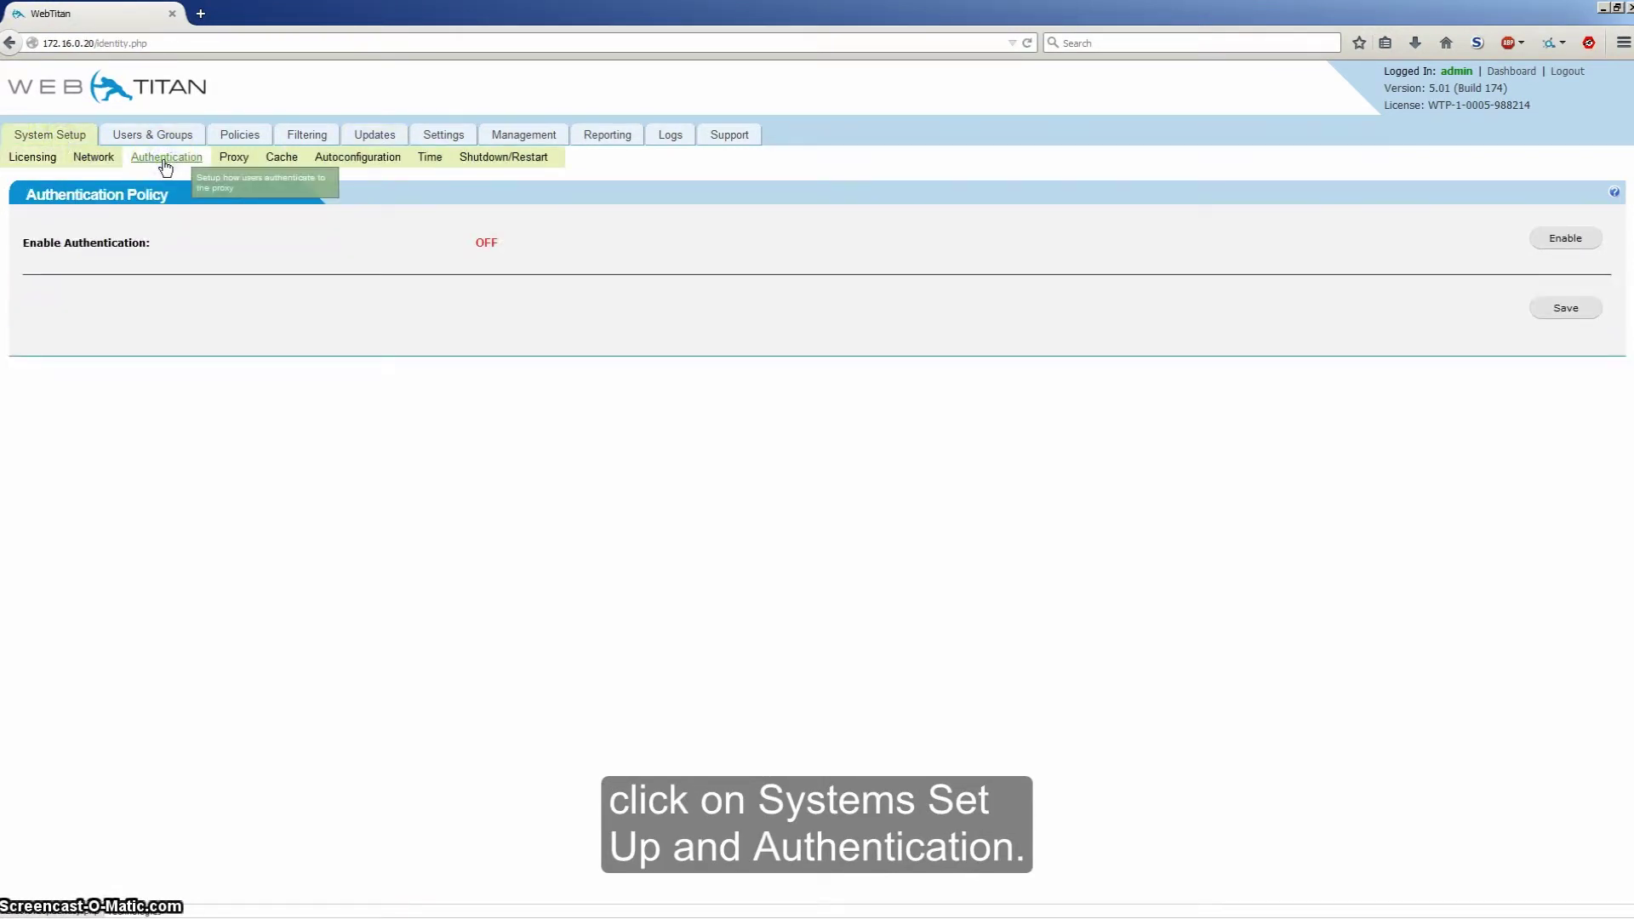
click(1567, 242)
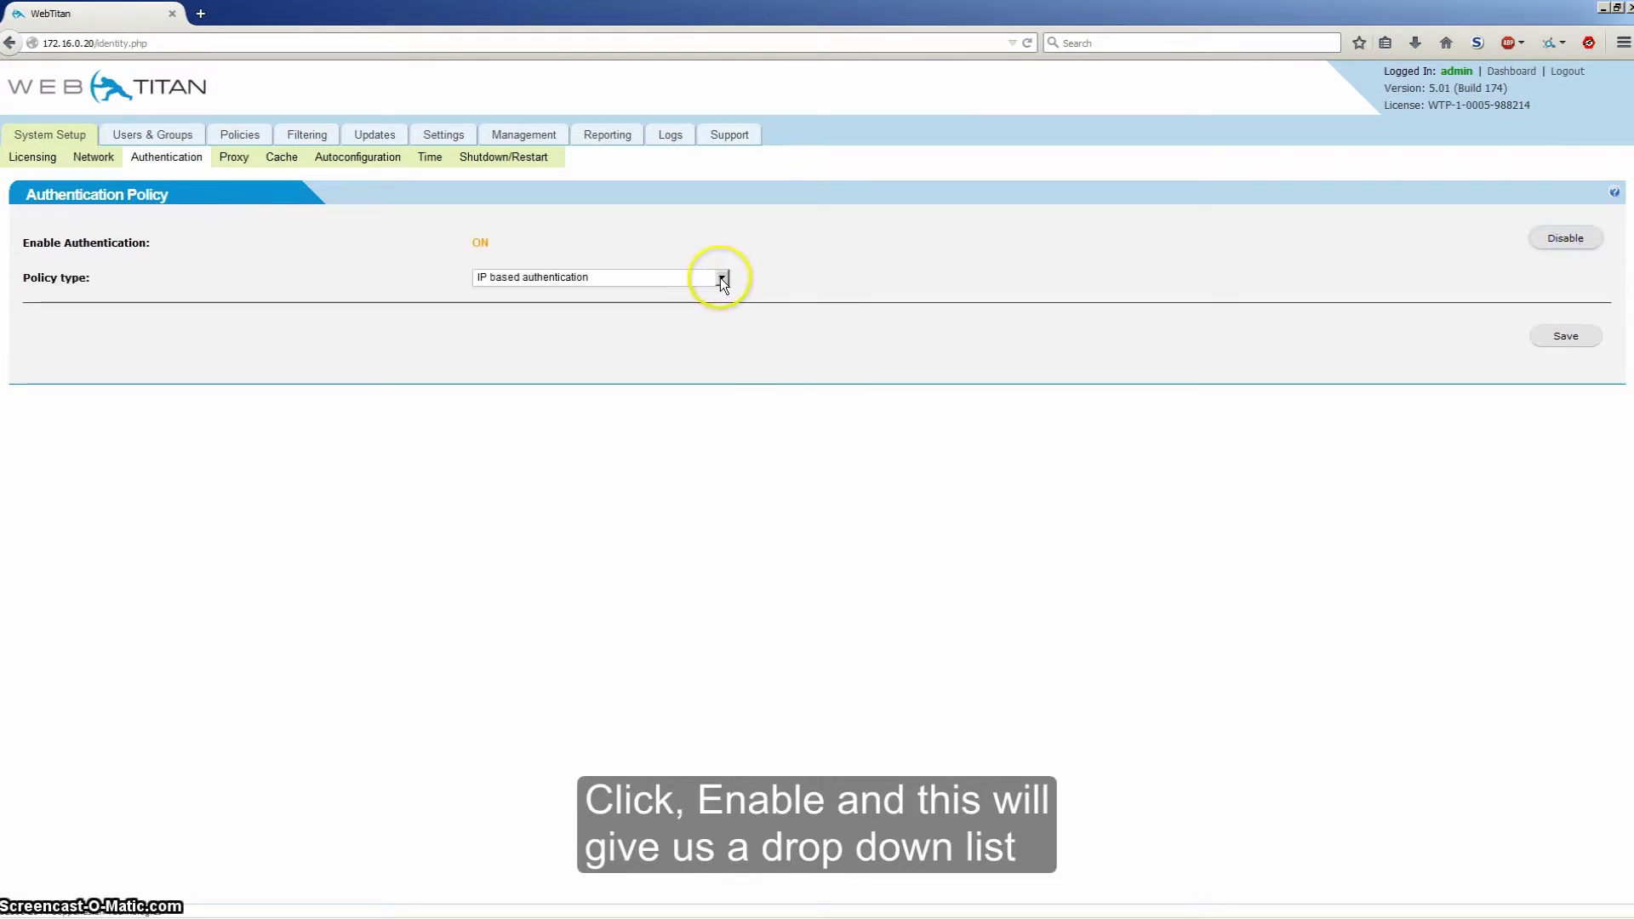
click(721, 277)
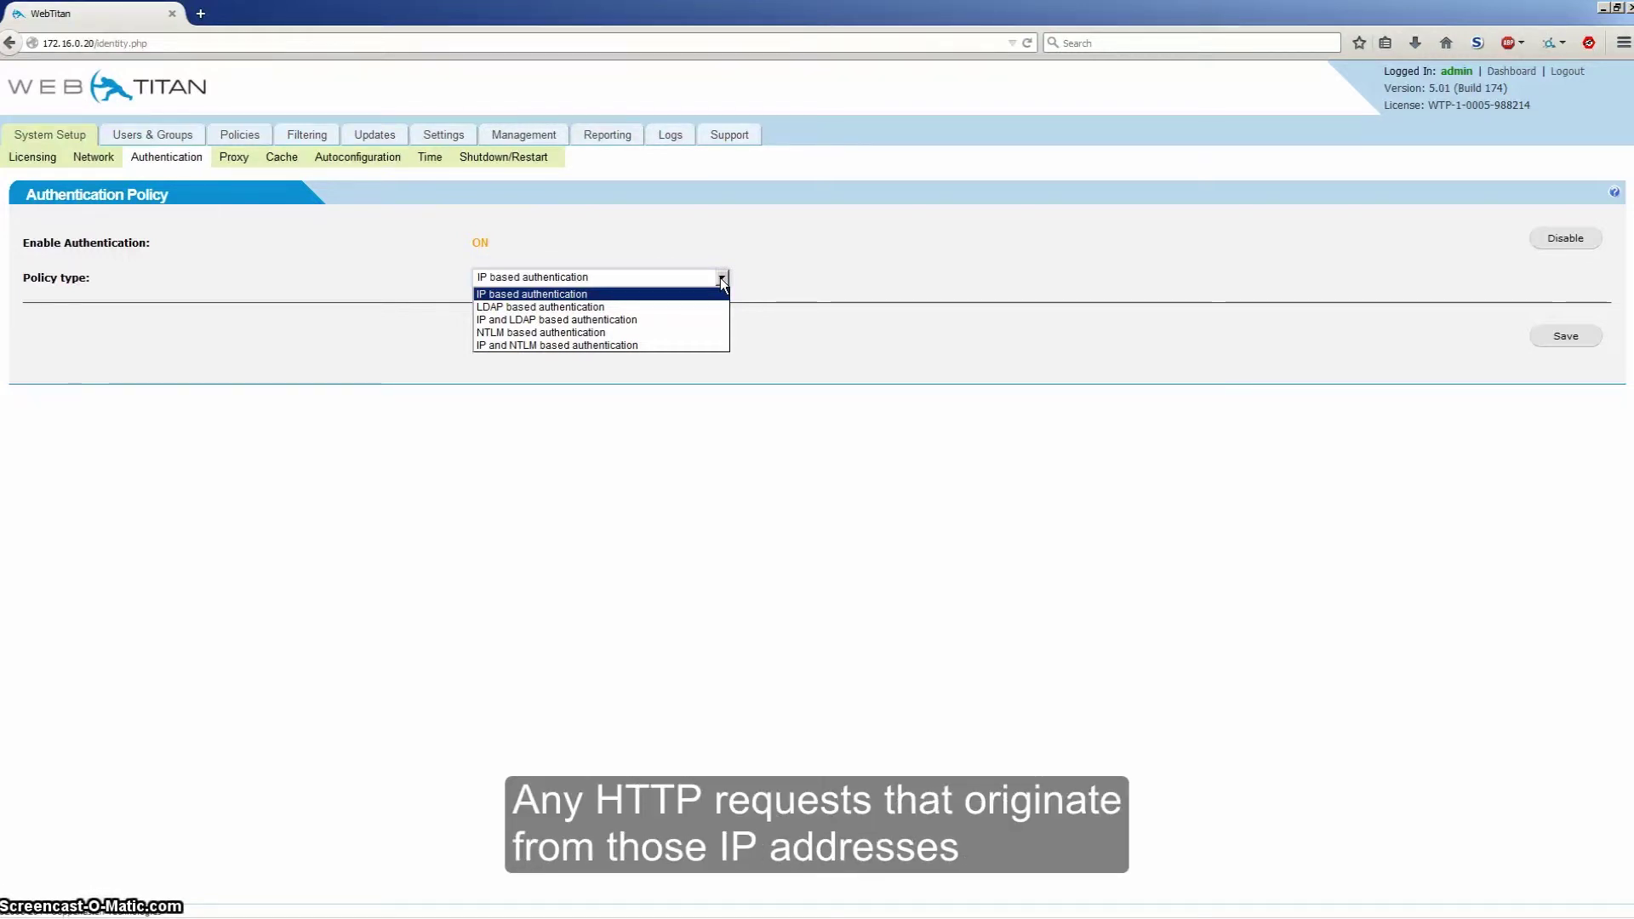
click(685, 294)
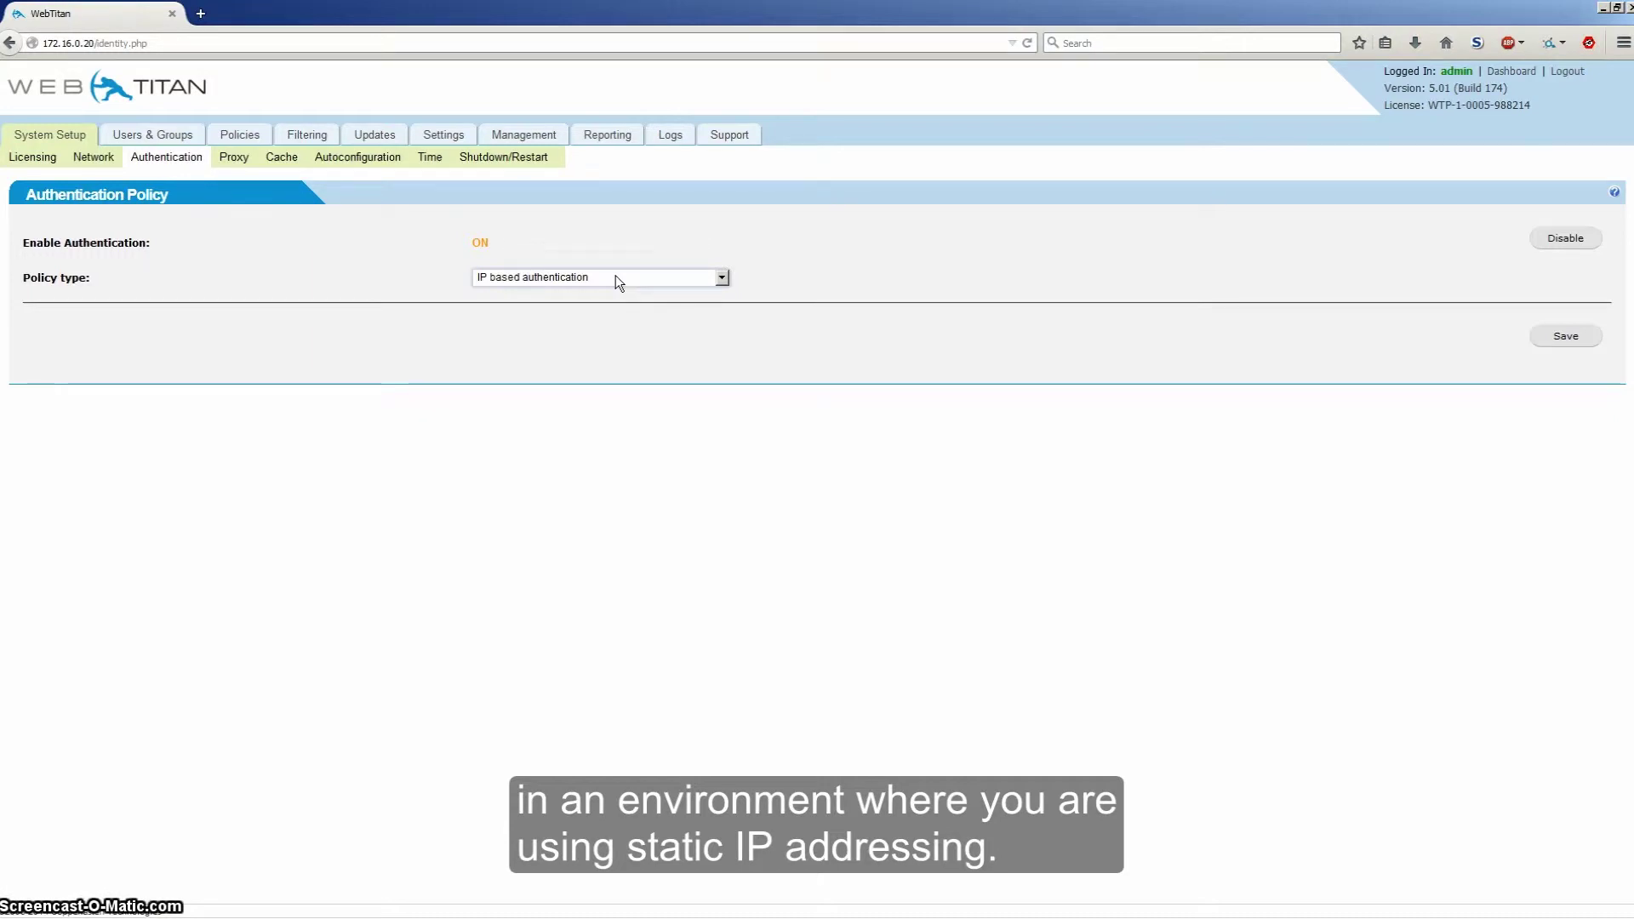
click(618, 281)
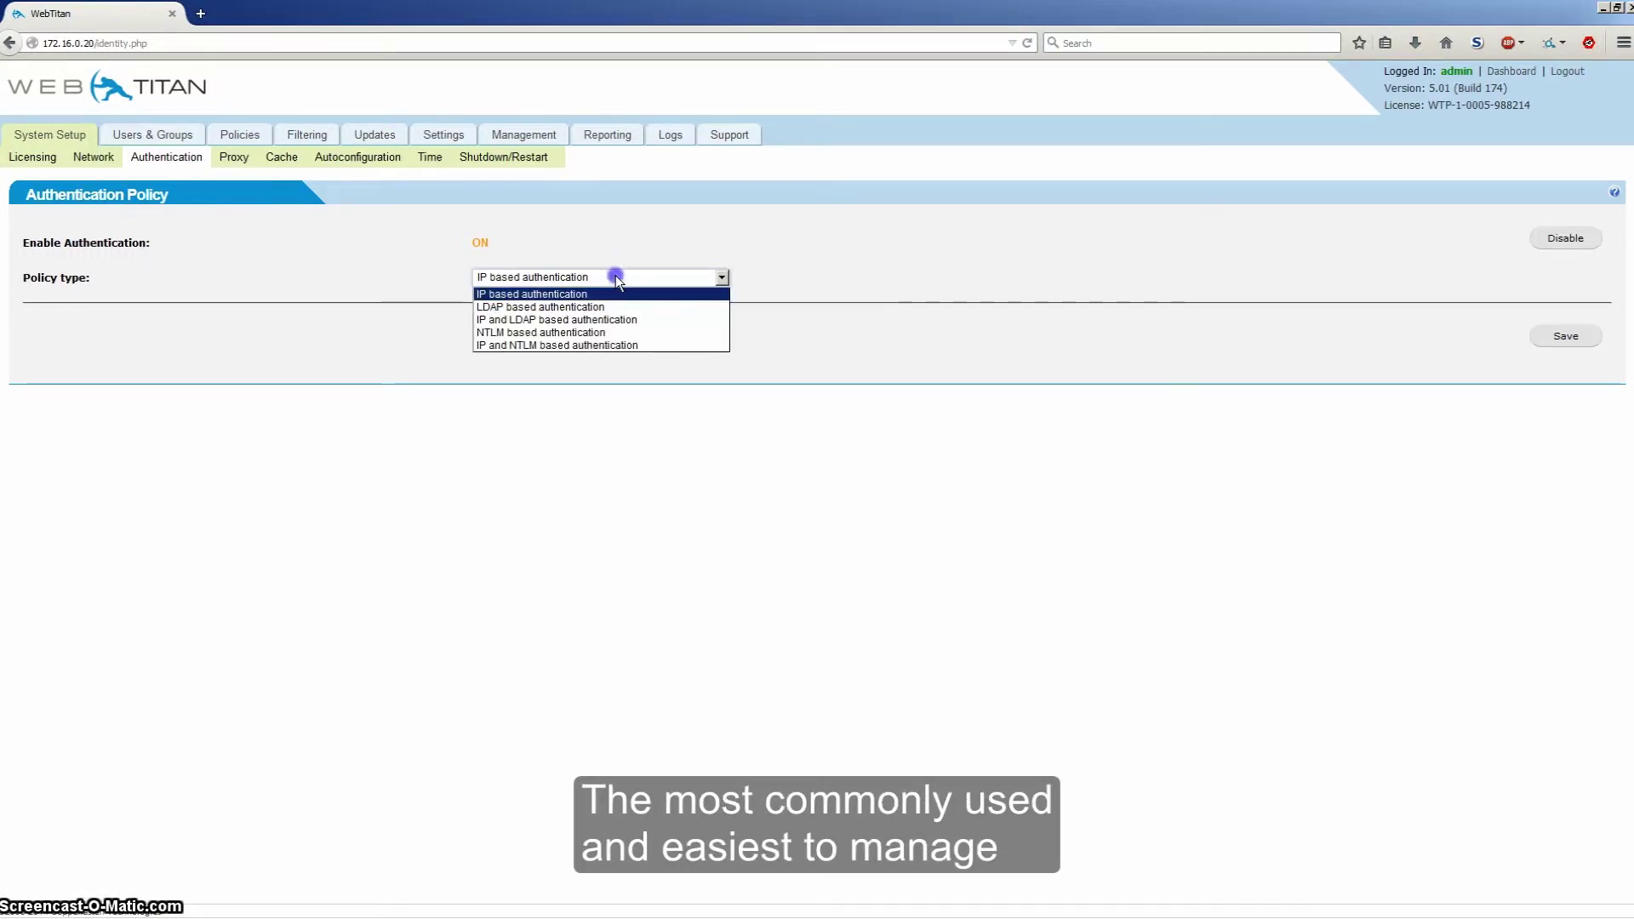
Set the policy type to NTLM based authentication, leaving the domain controller fields blank
click(664, 345)
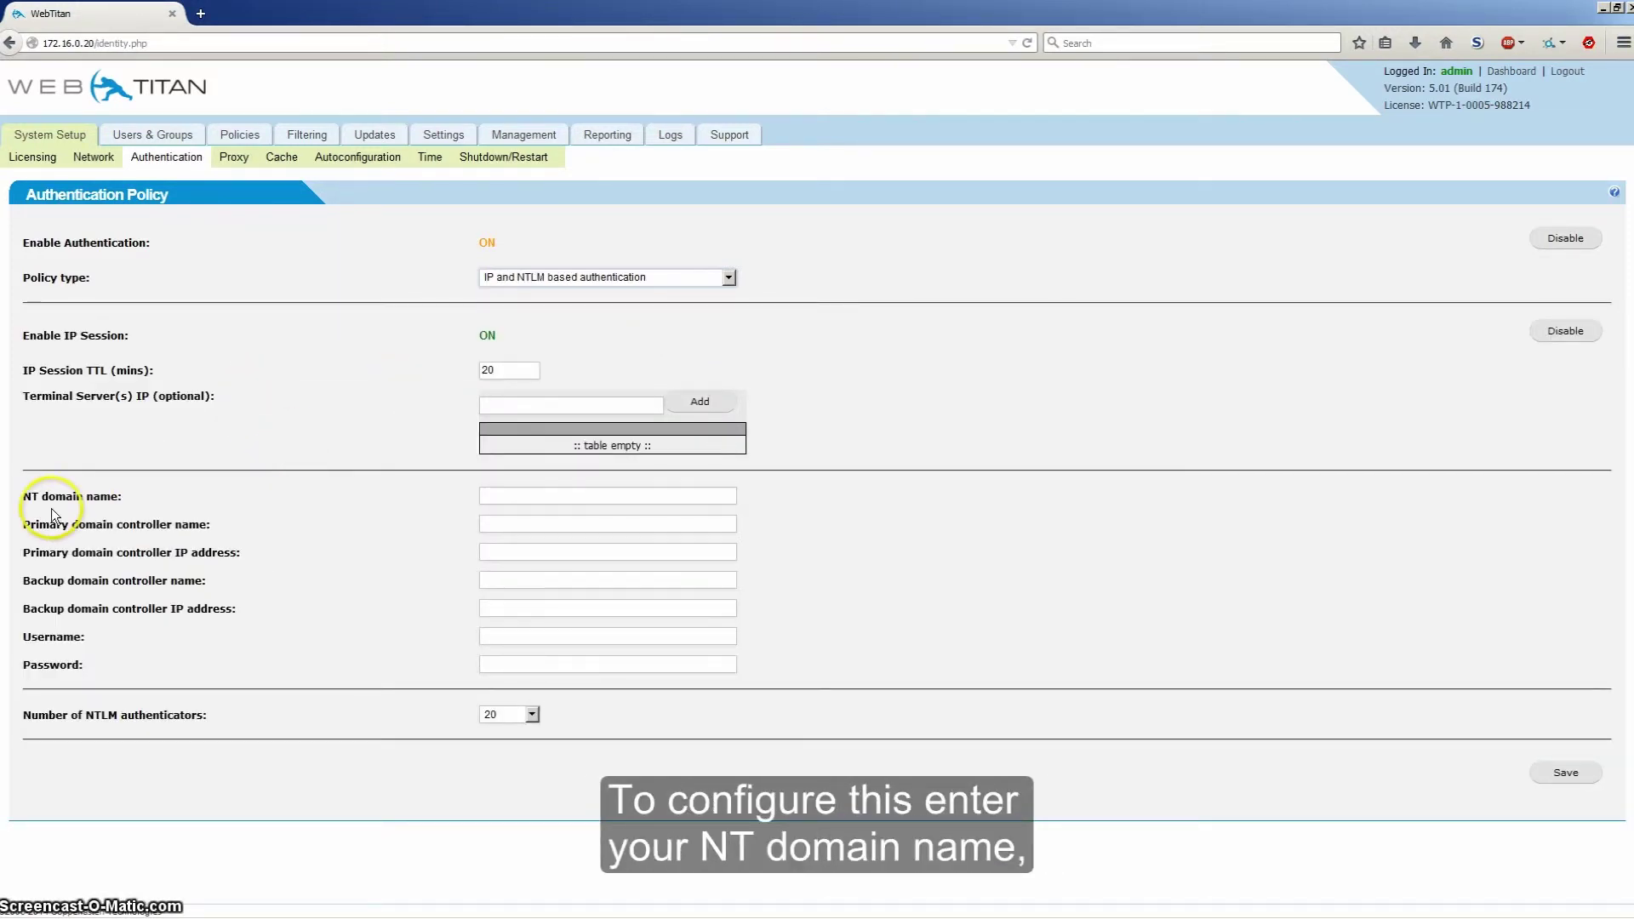
click(524, 497)
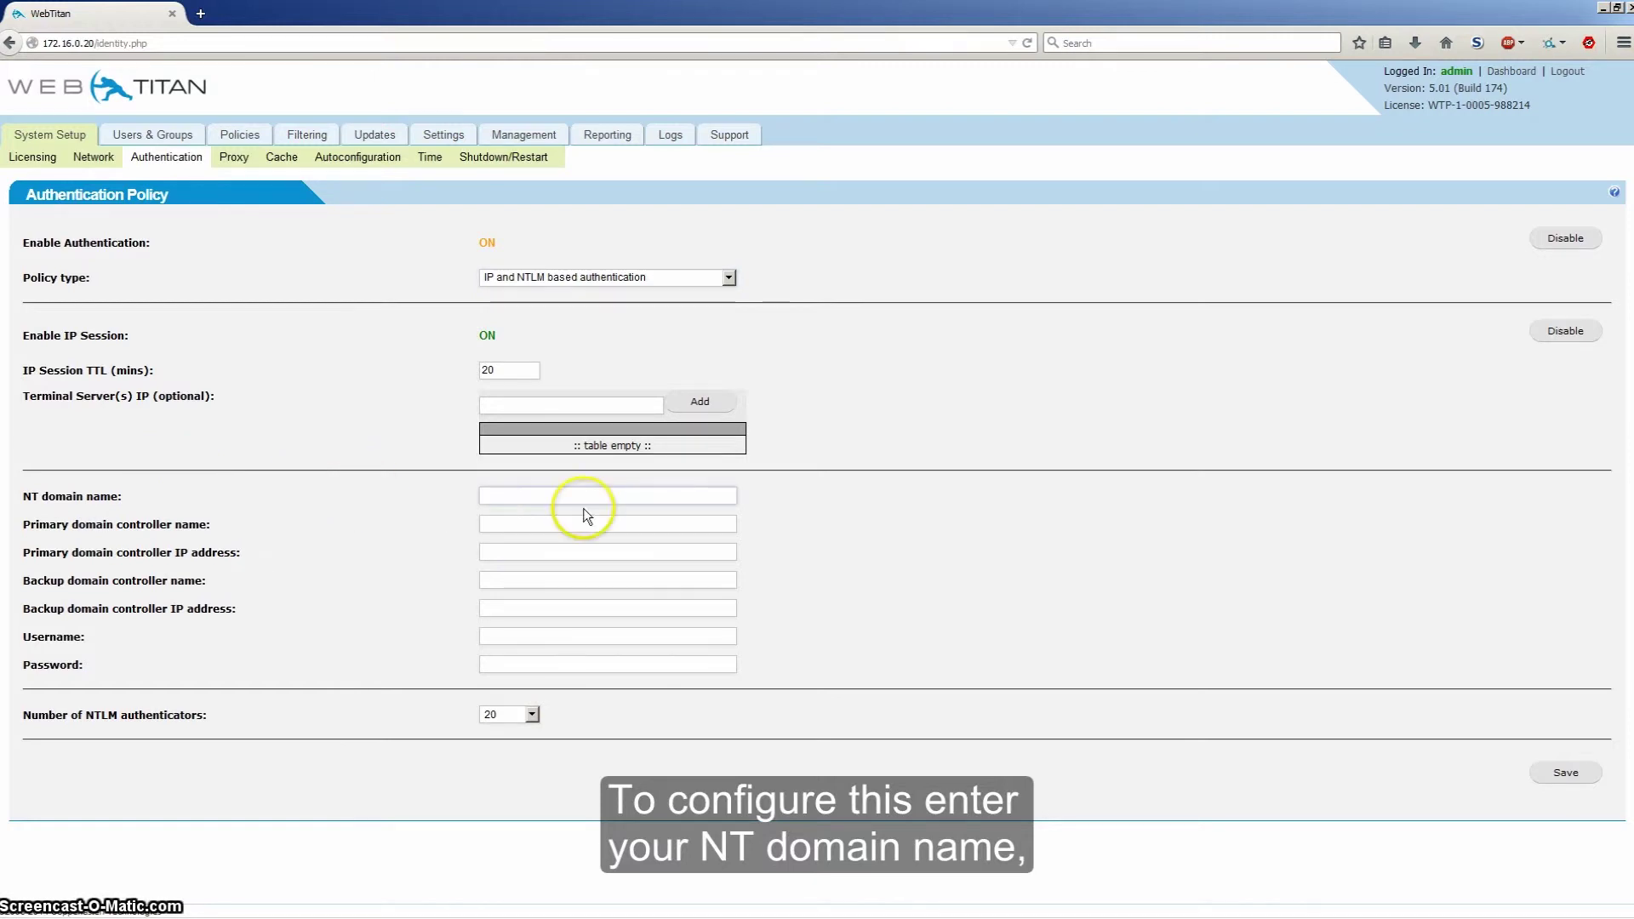
click(502, 523)
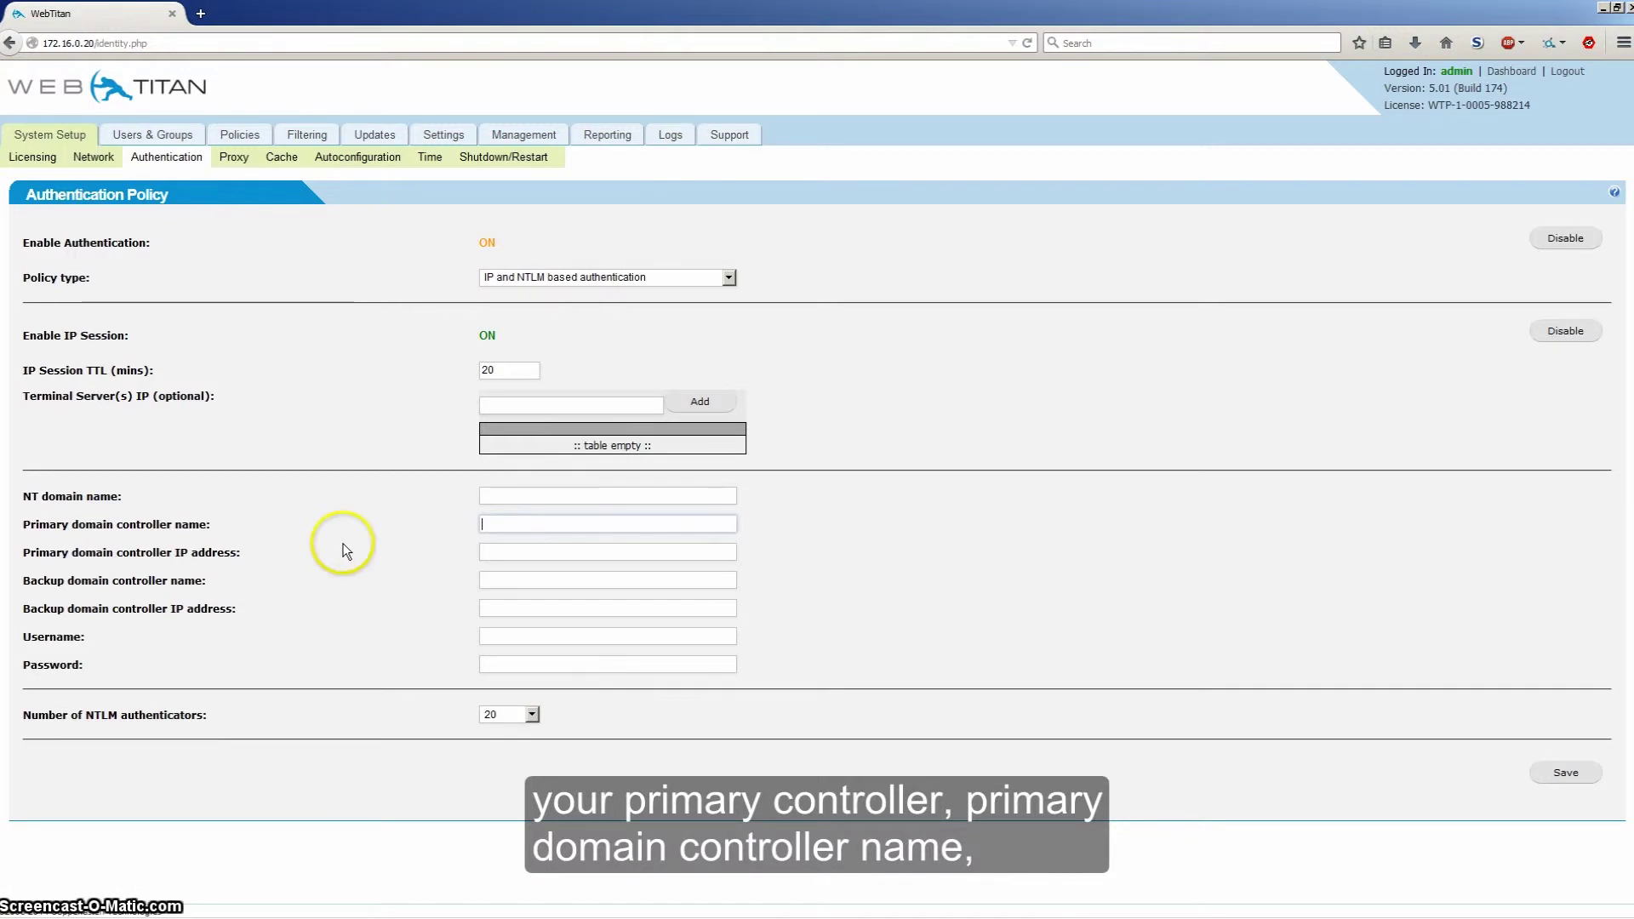
click(529, 553)
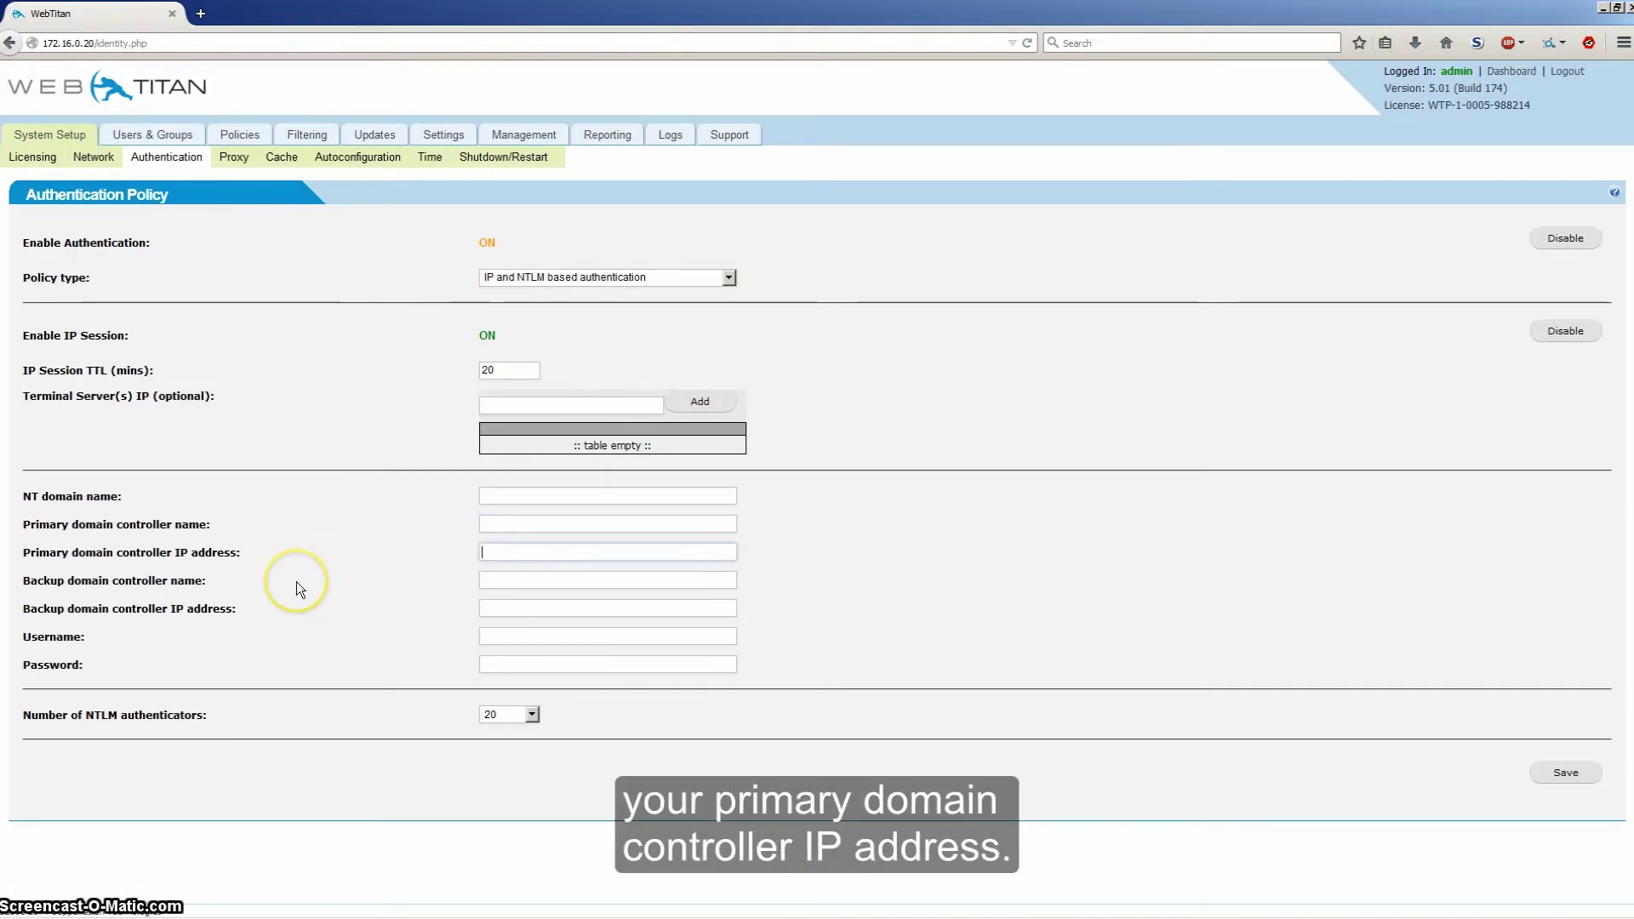
click(525, 583)
click(522, 606)
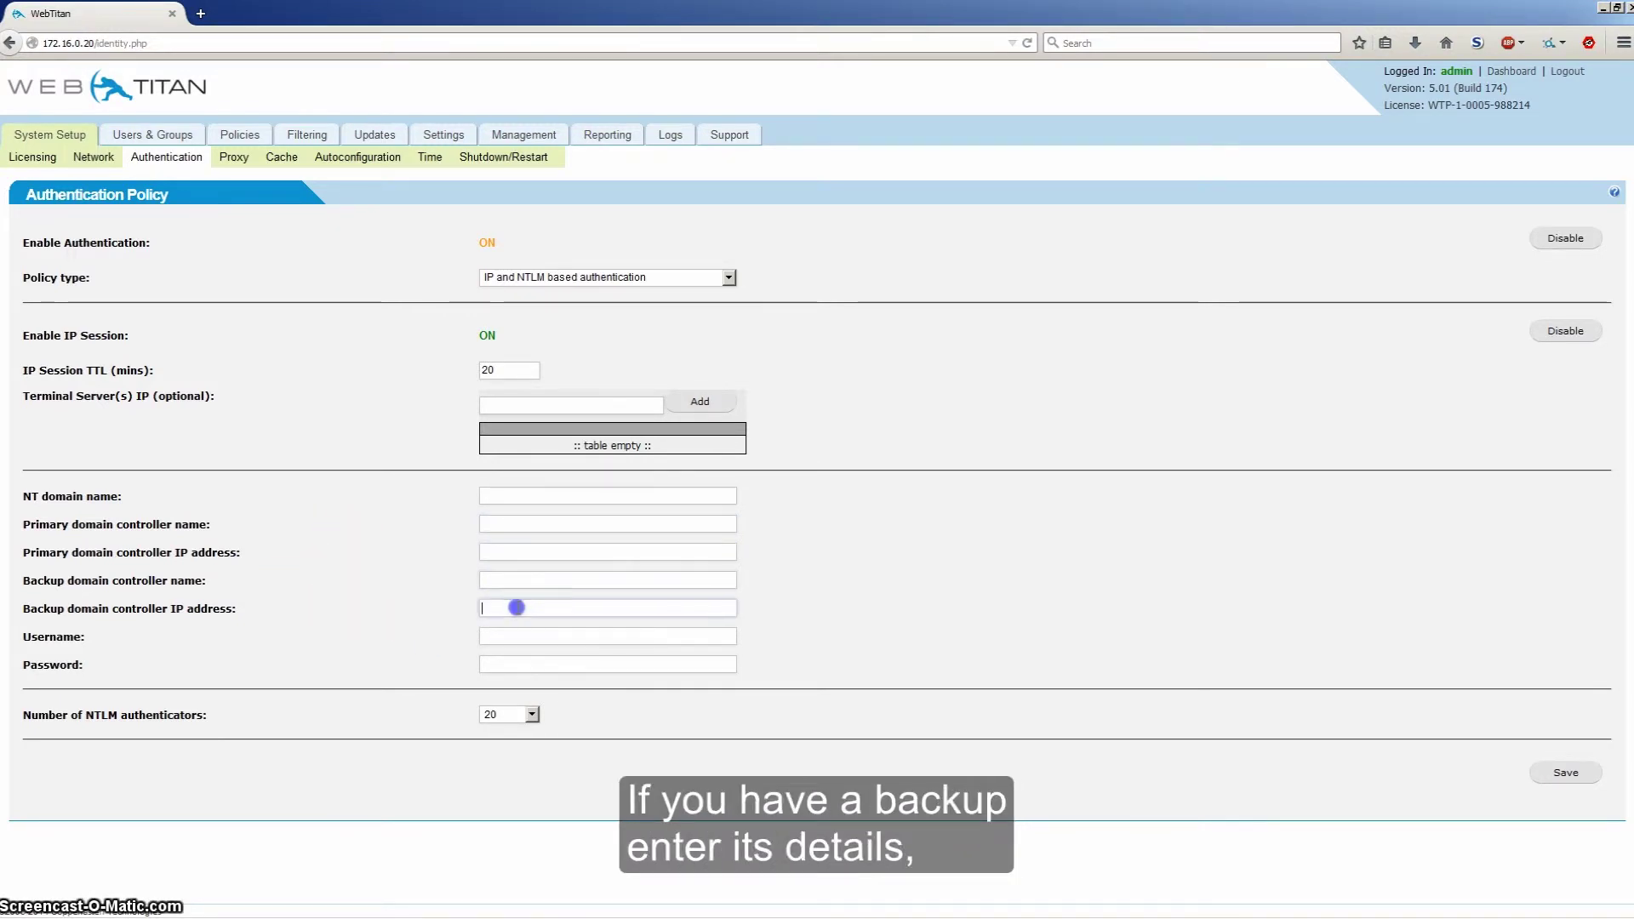
click(498, 664)
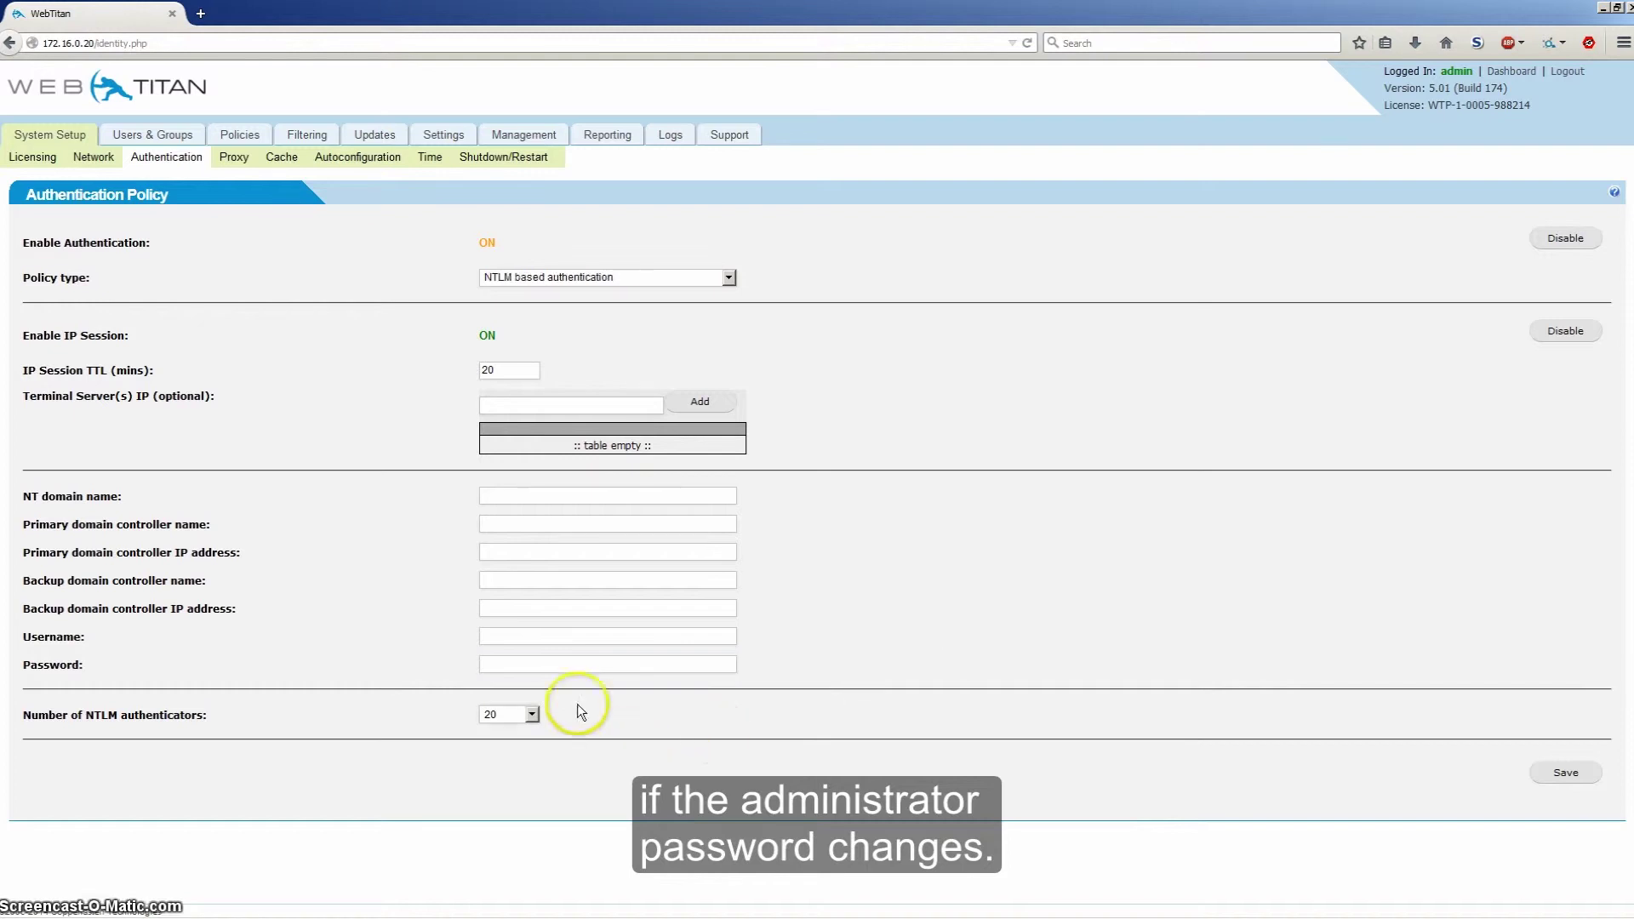
click(533, 715)
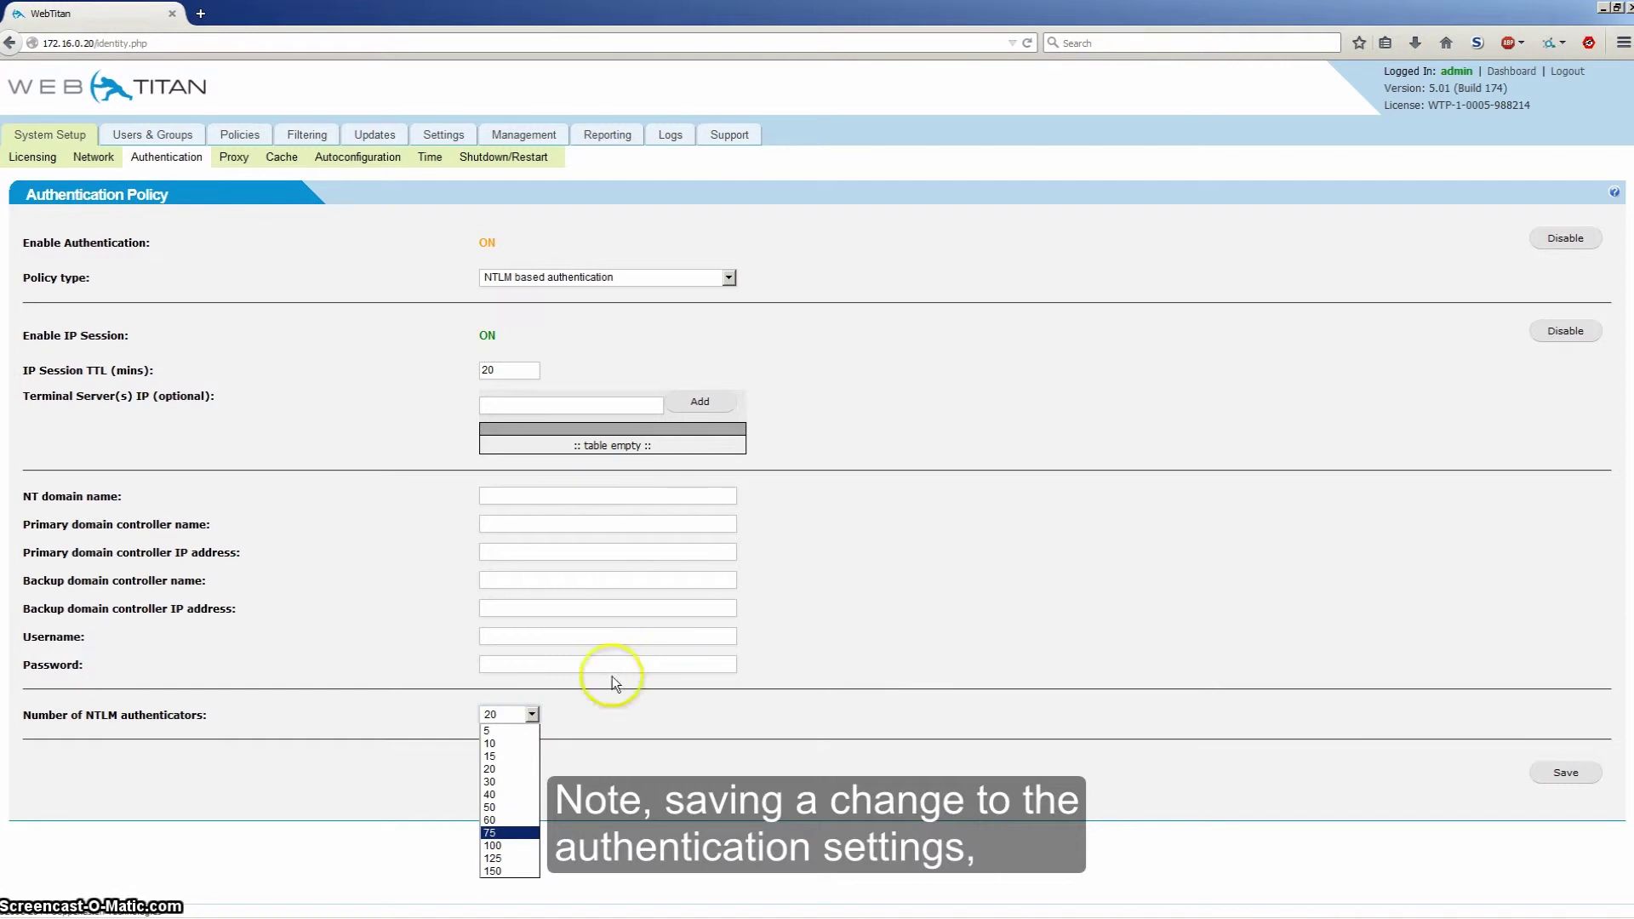
click(811, 681)
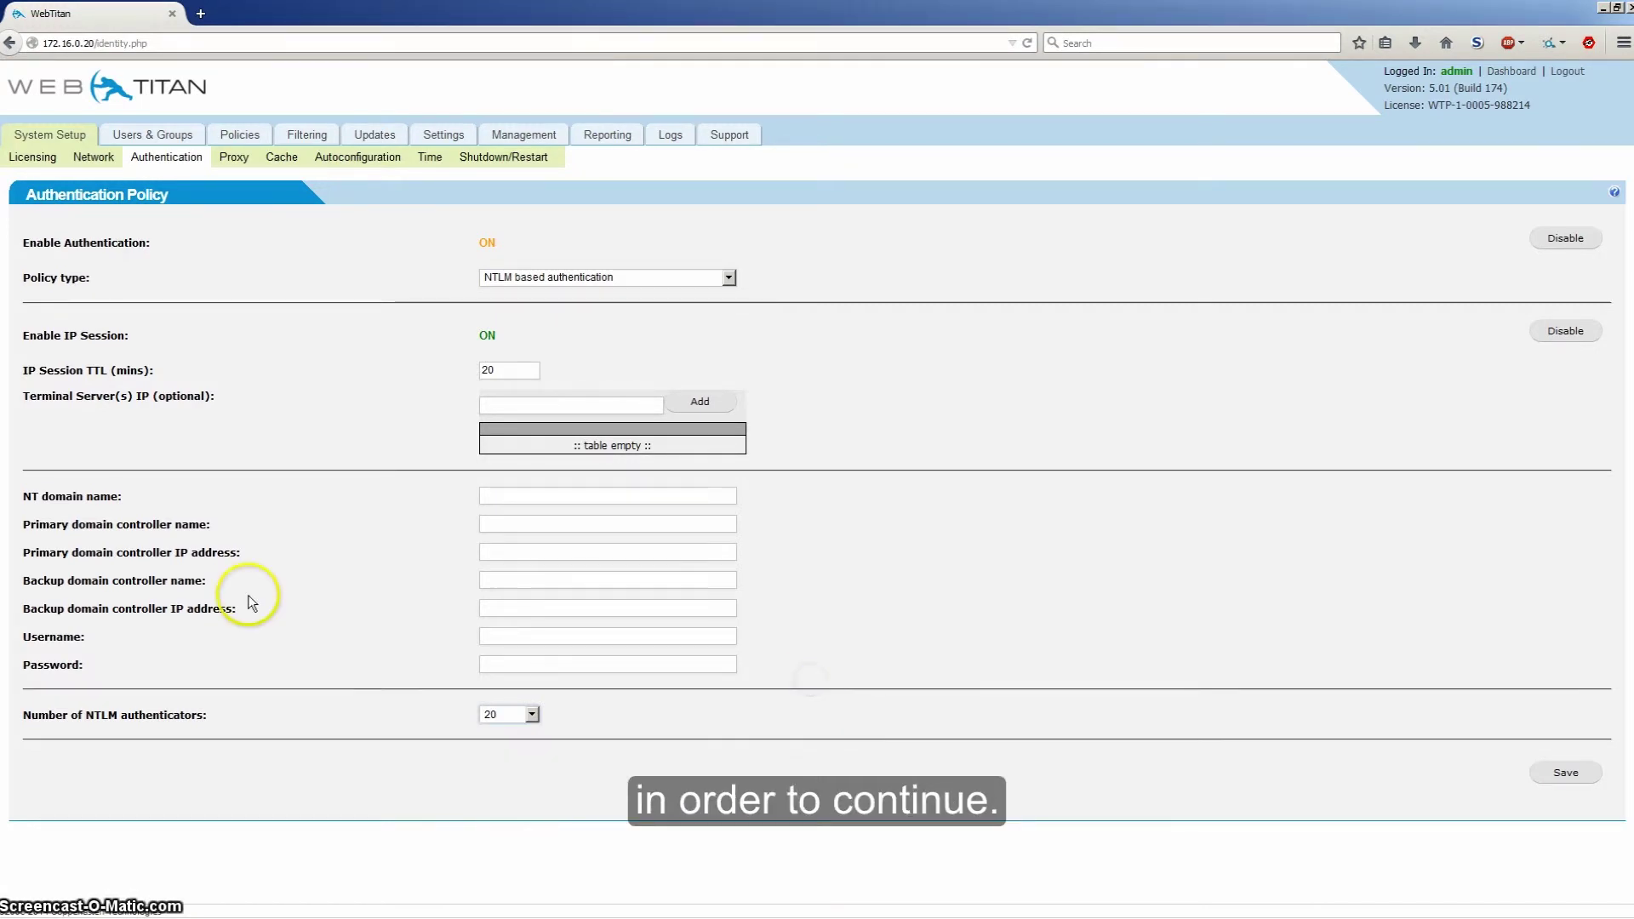
drag(140, 338, 7, 345)
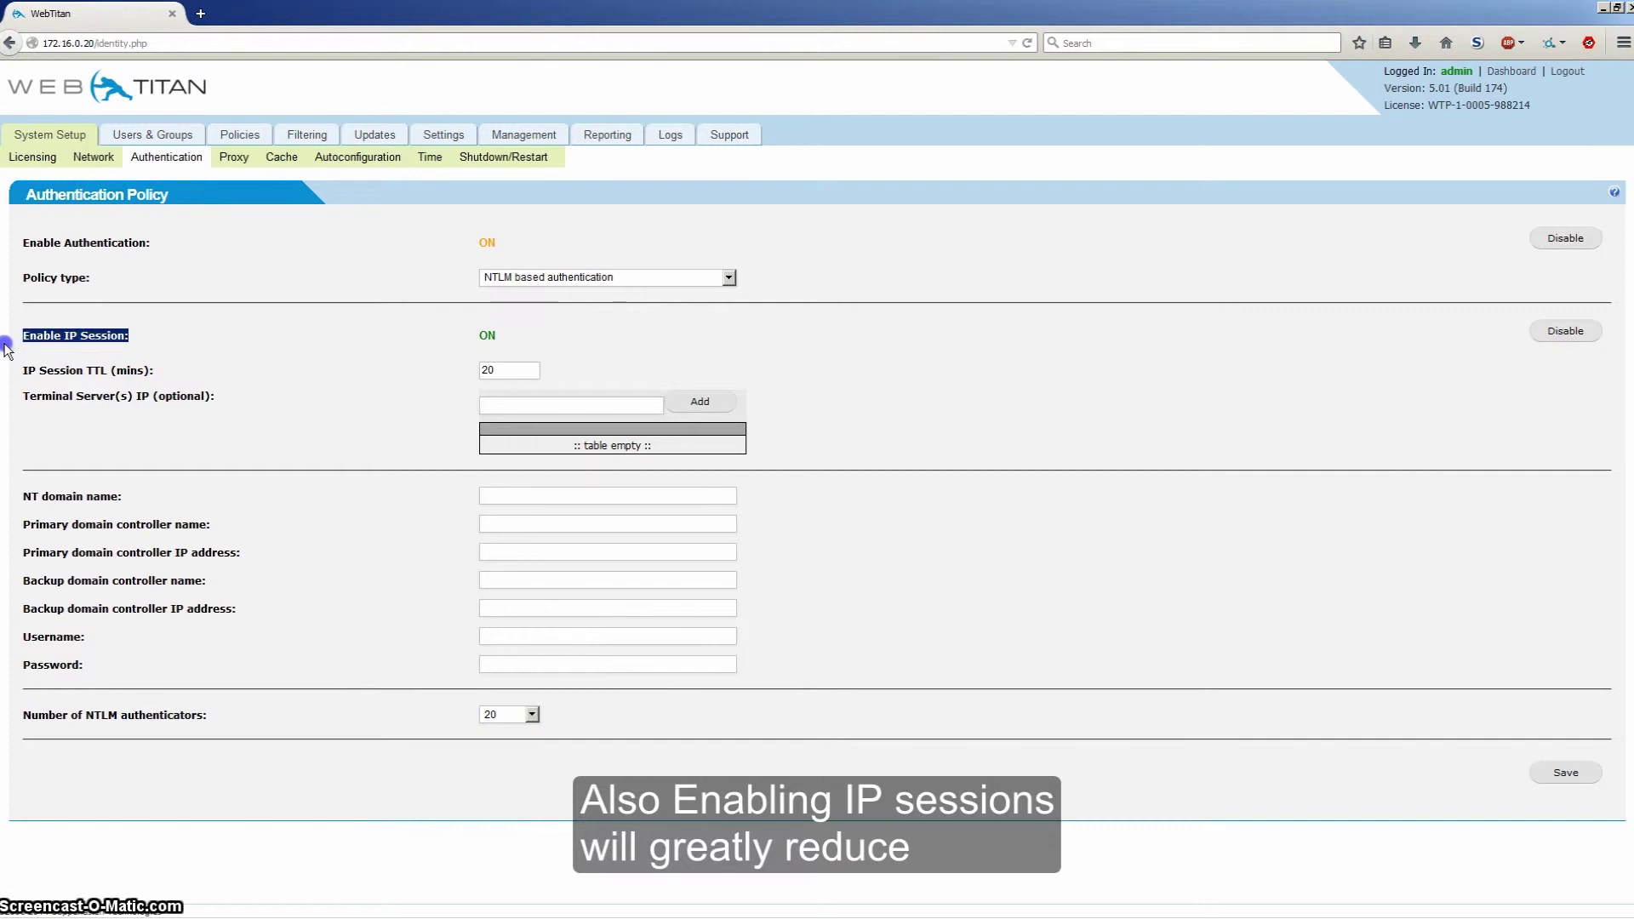
click(167, 358)
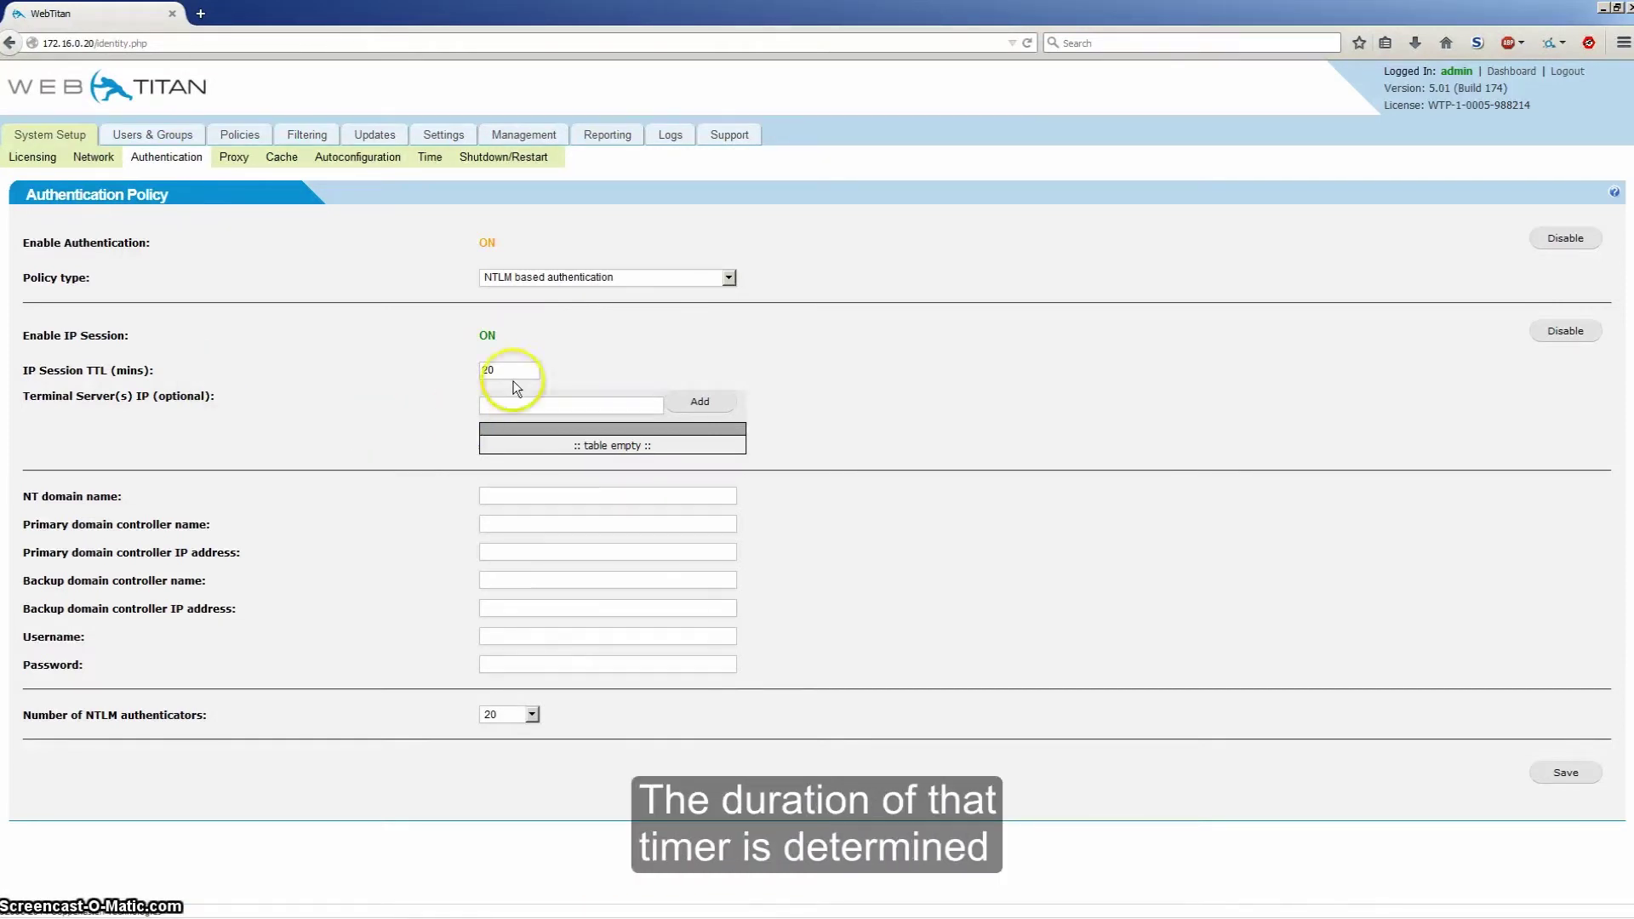
double_click(481, 369)
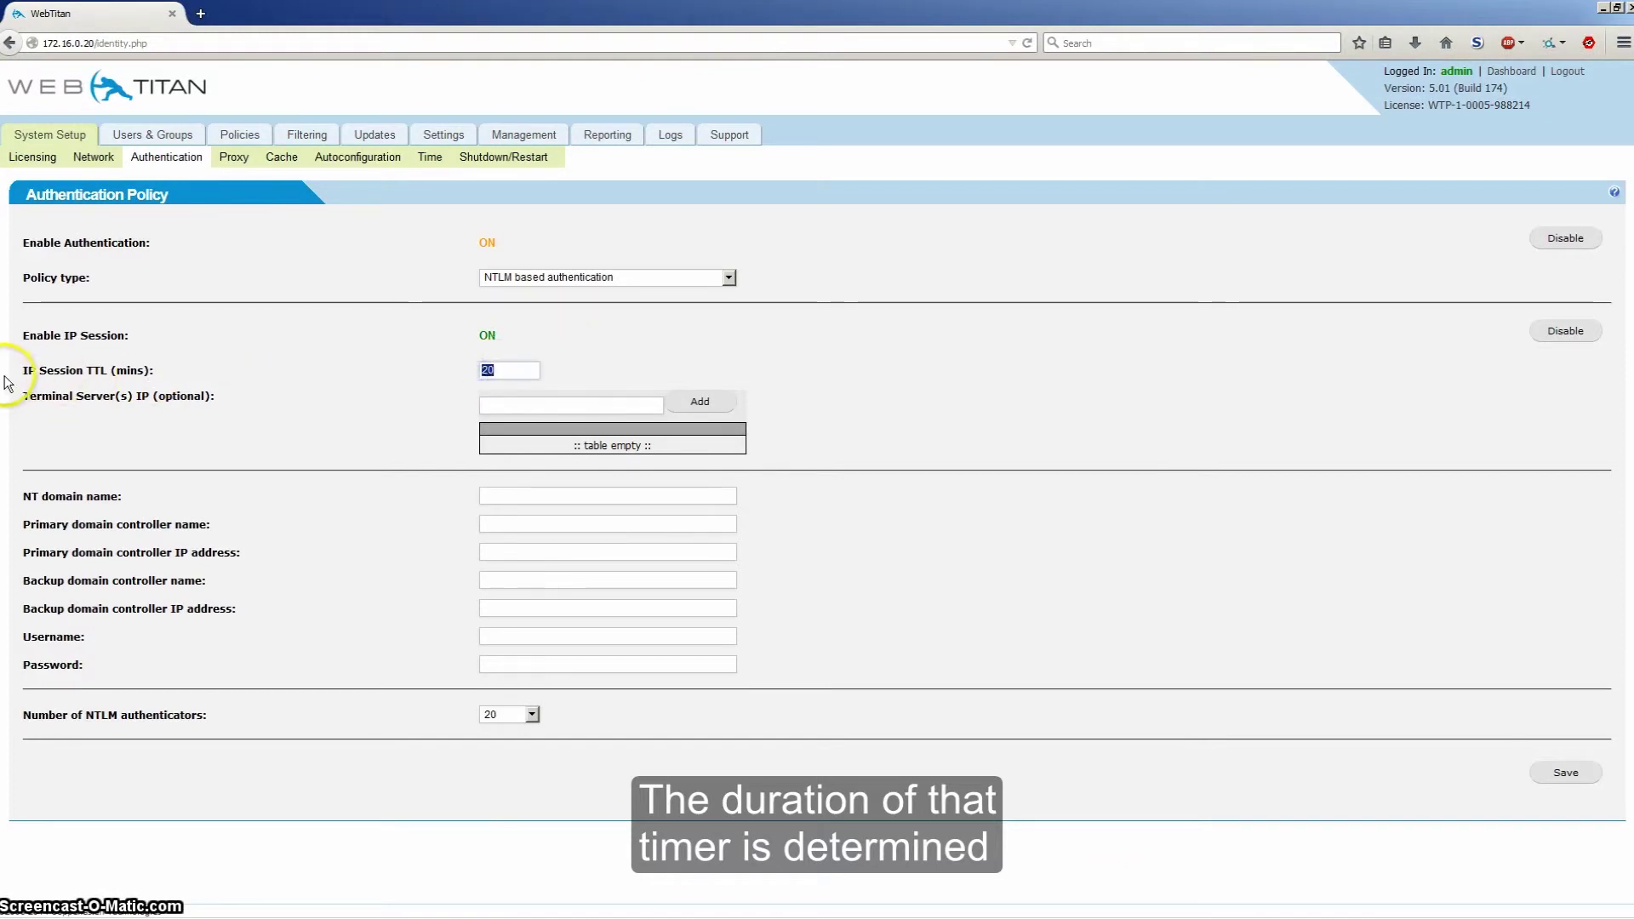
click(401, 373)
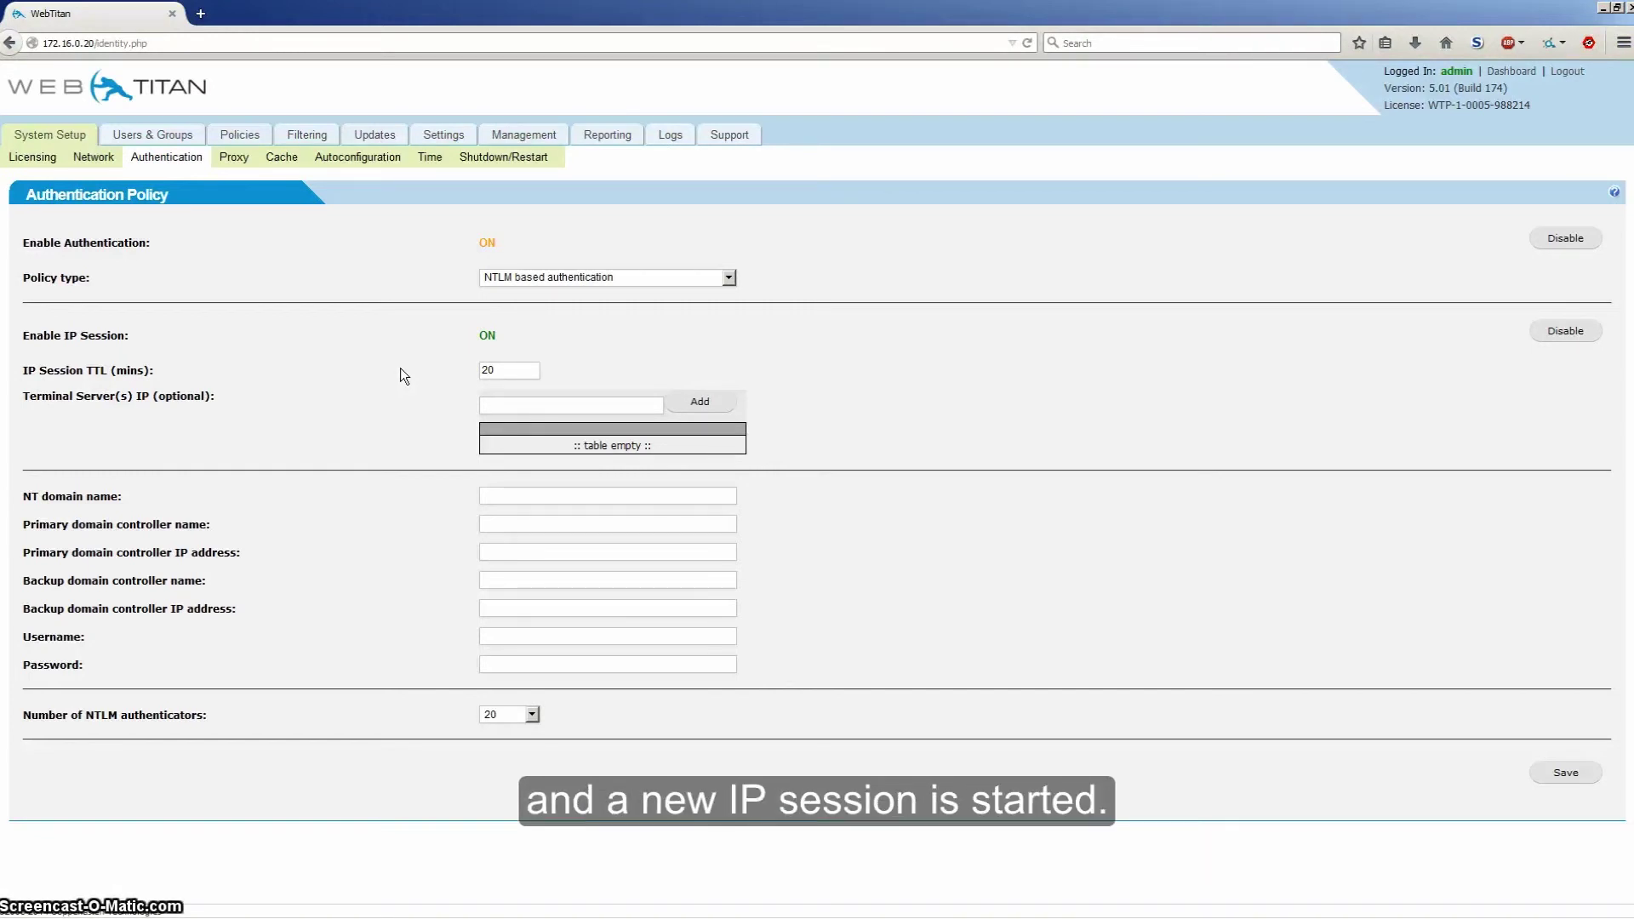
Keep the policy type as IP and NTLM based authentication, leaving the terminal server list empty
click(988, 411)
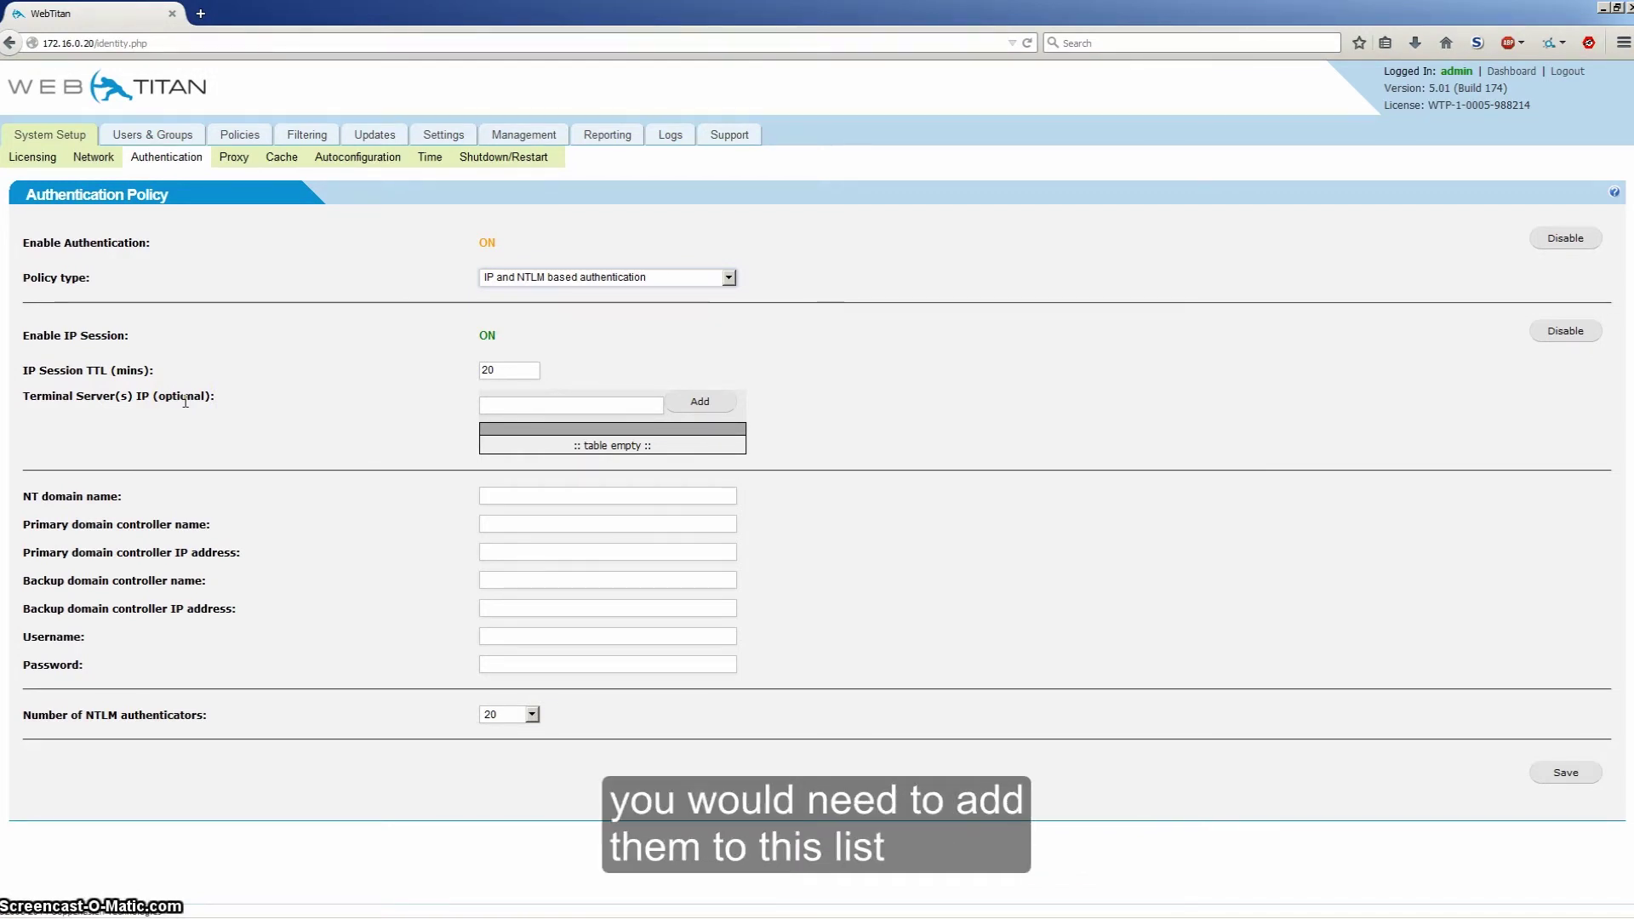
click(513, 404)
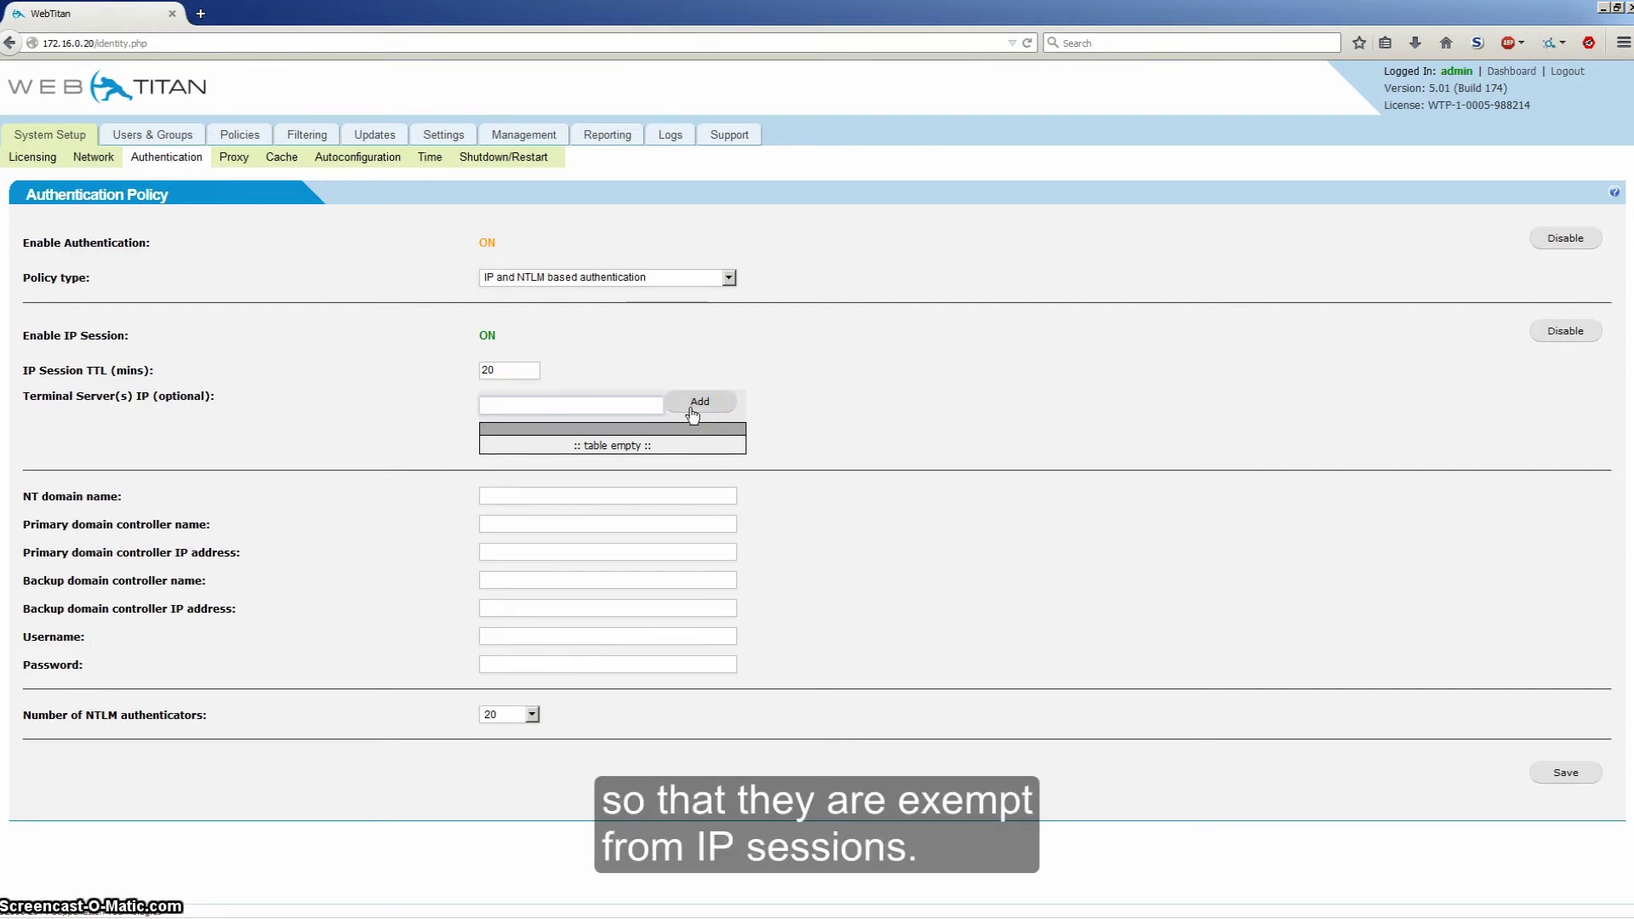
click(728, 277)
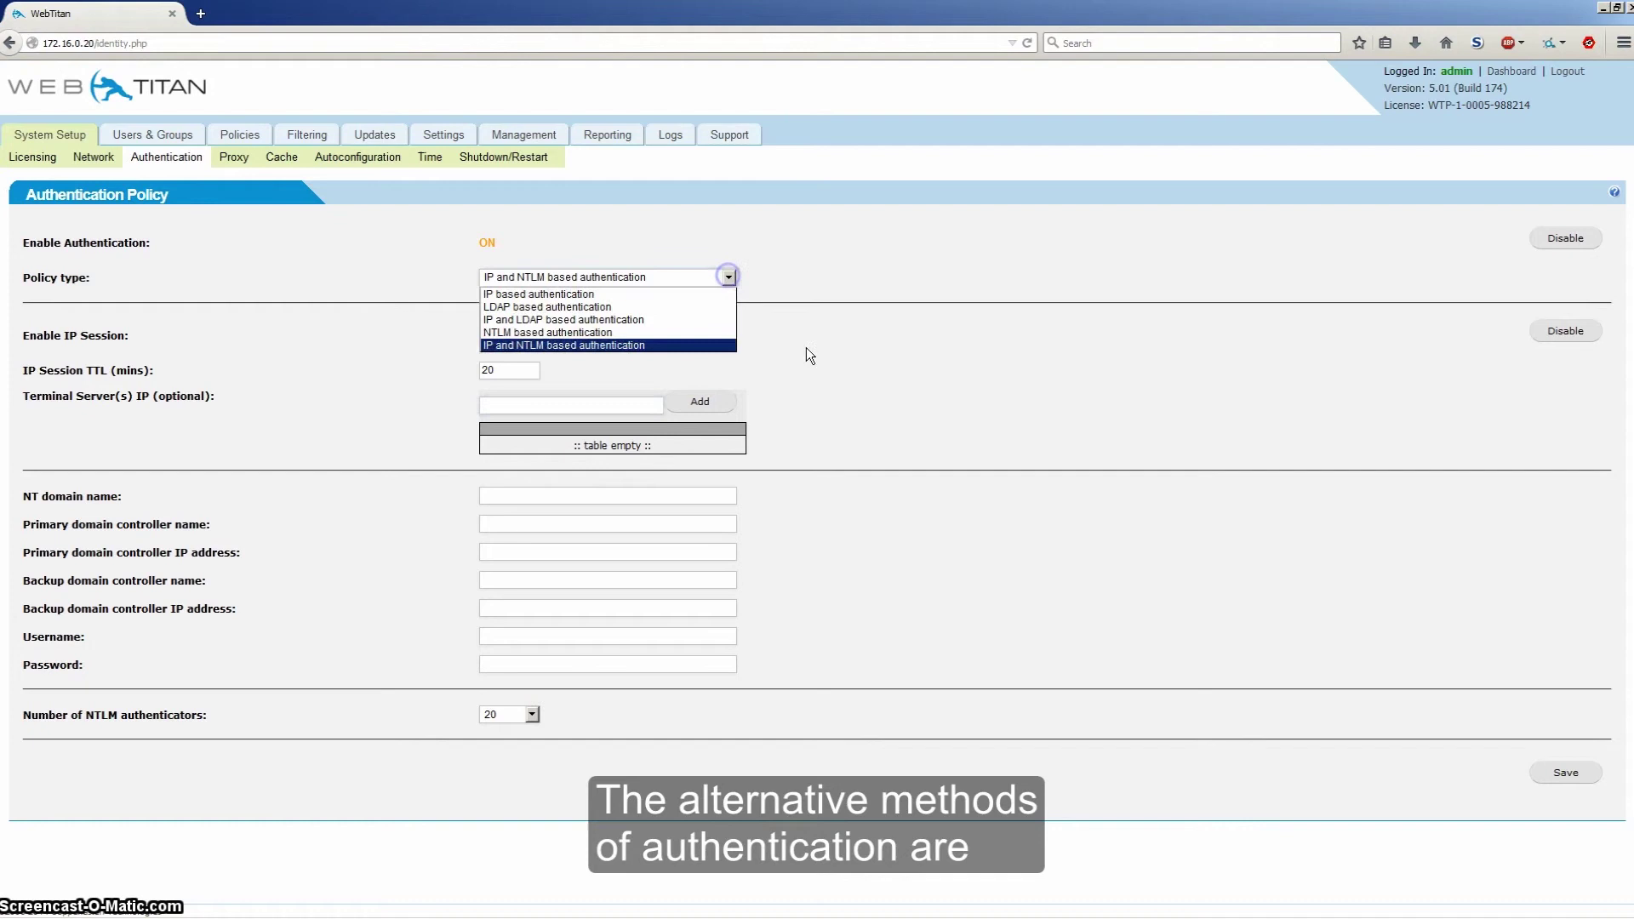
Choose LDAP based authentication and set the IP Session TTL to 200 minutes
click(648, 307)
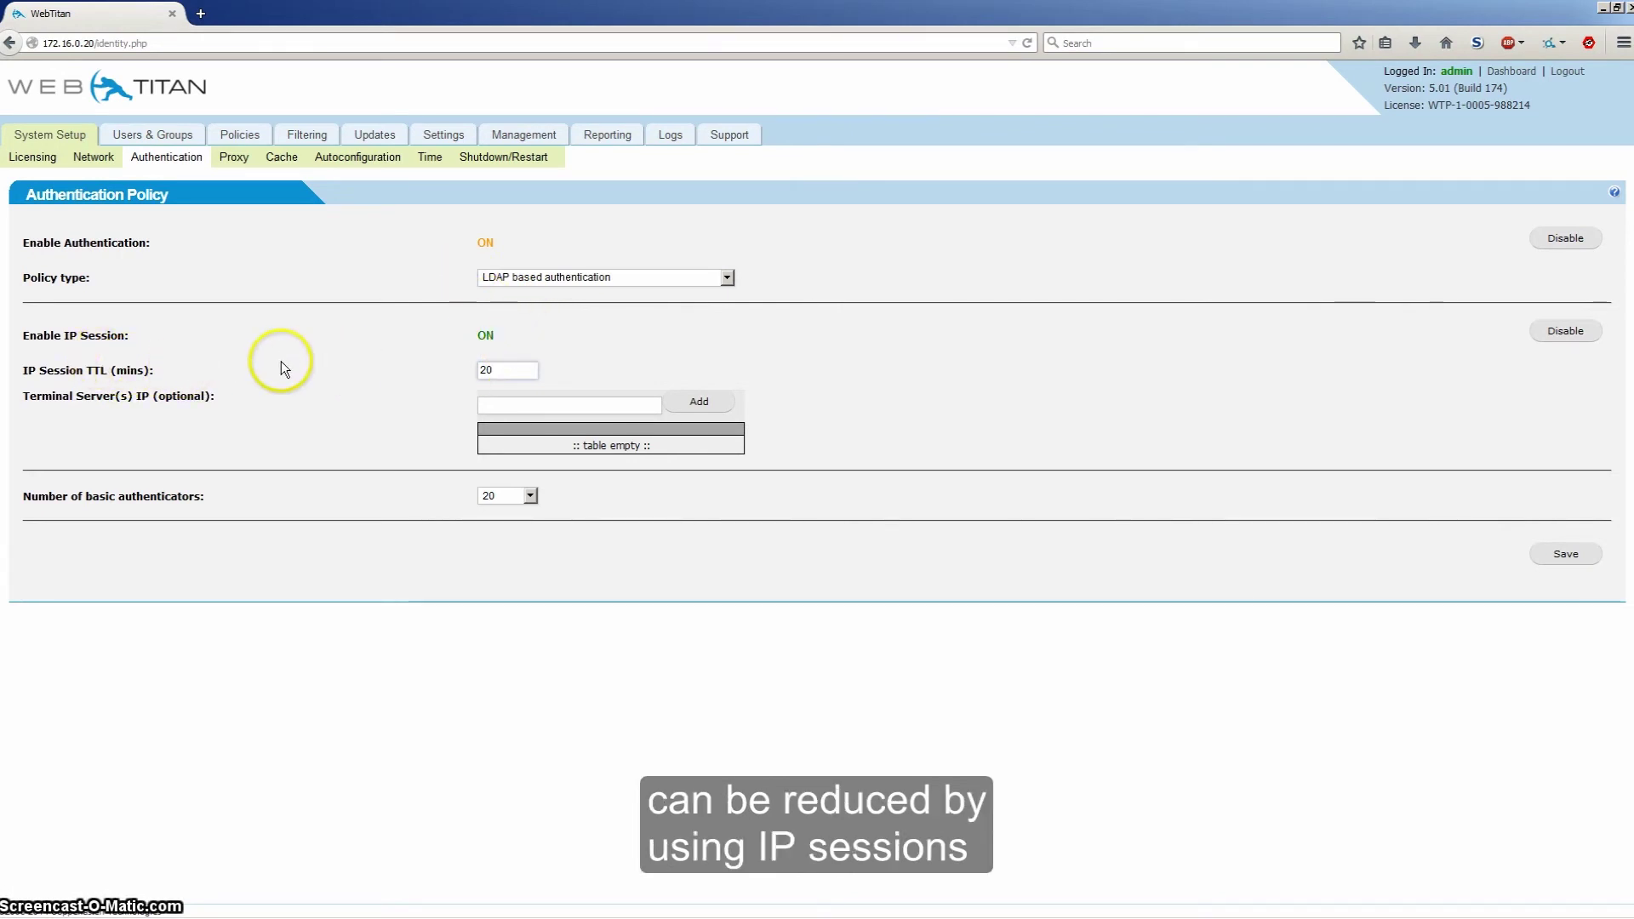
click(497, 376)
click(395, 370)
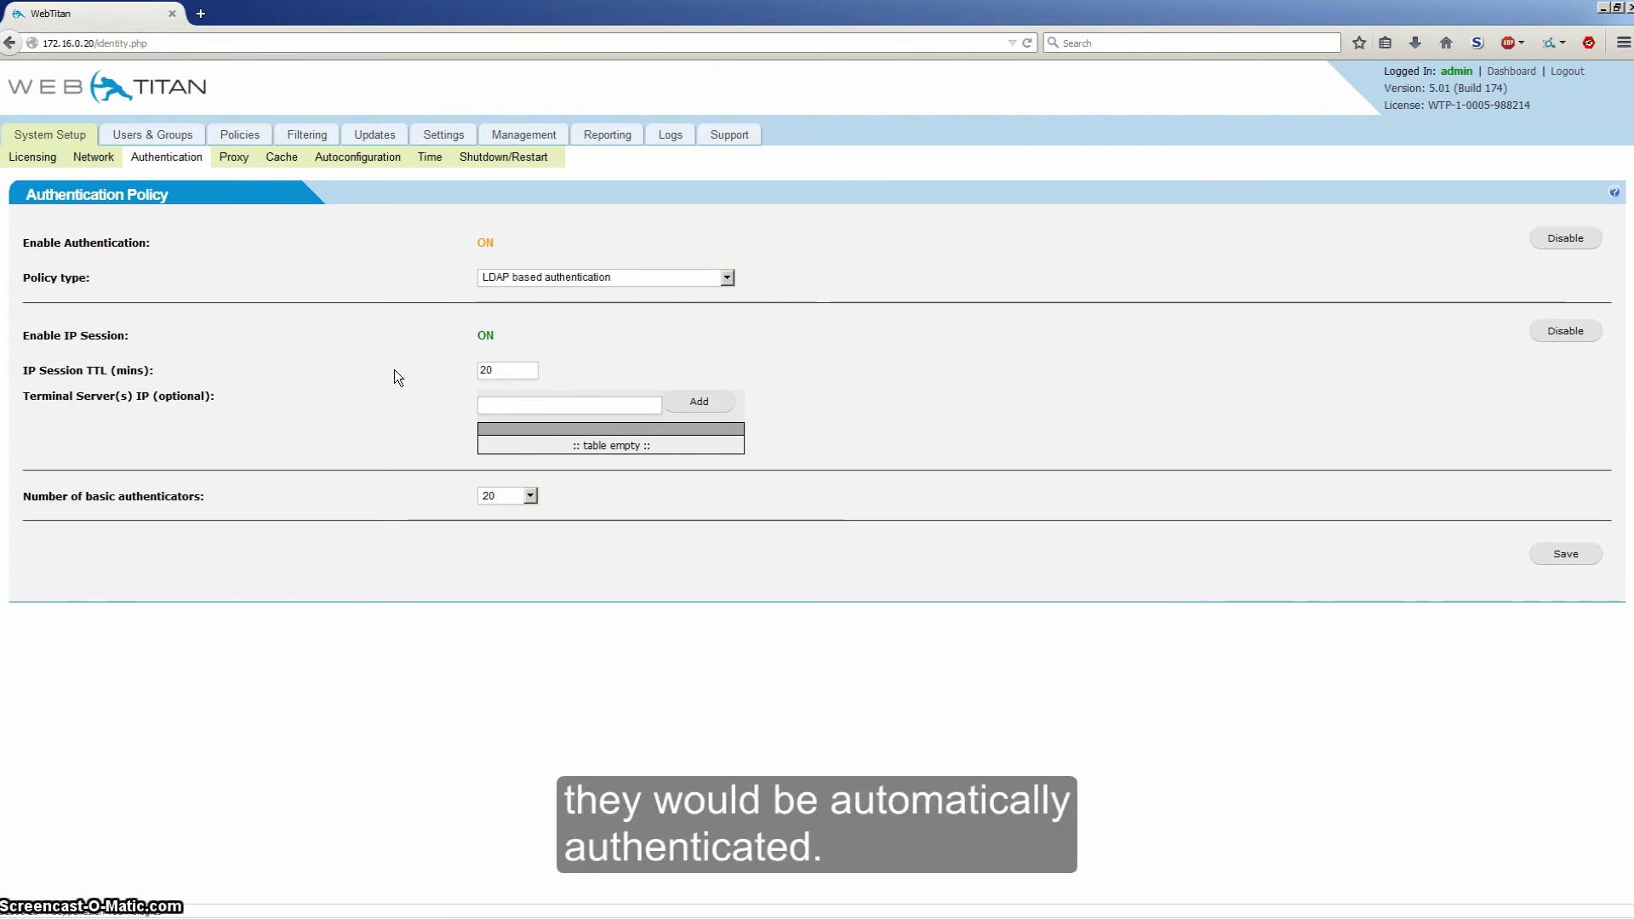
click(400, 371)
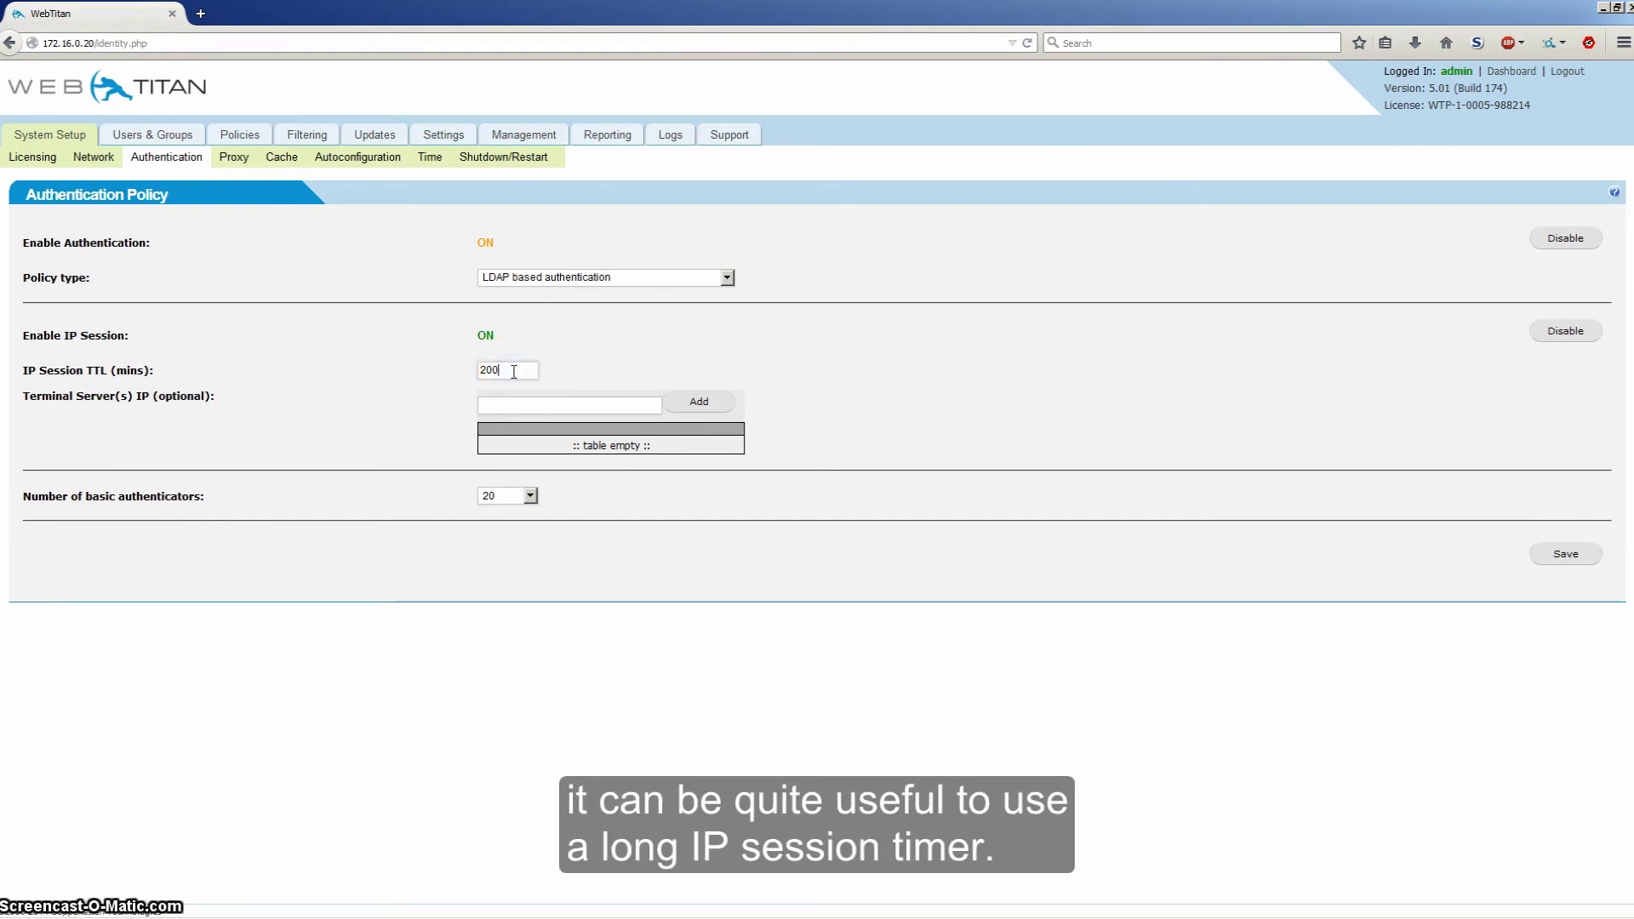
click(286, 375)
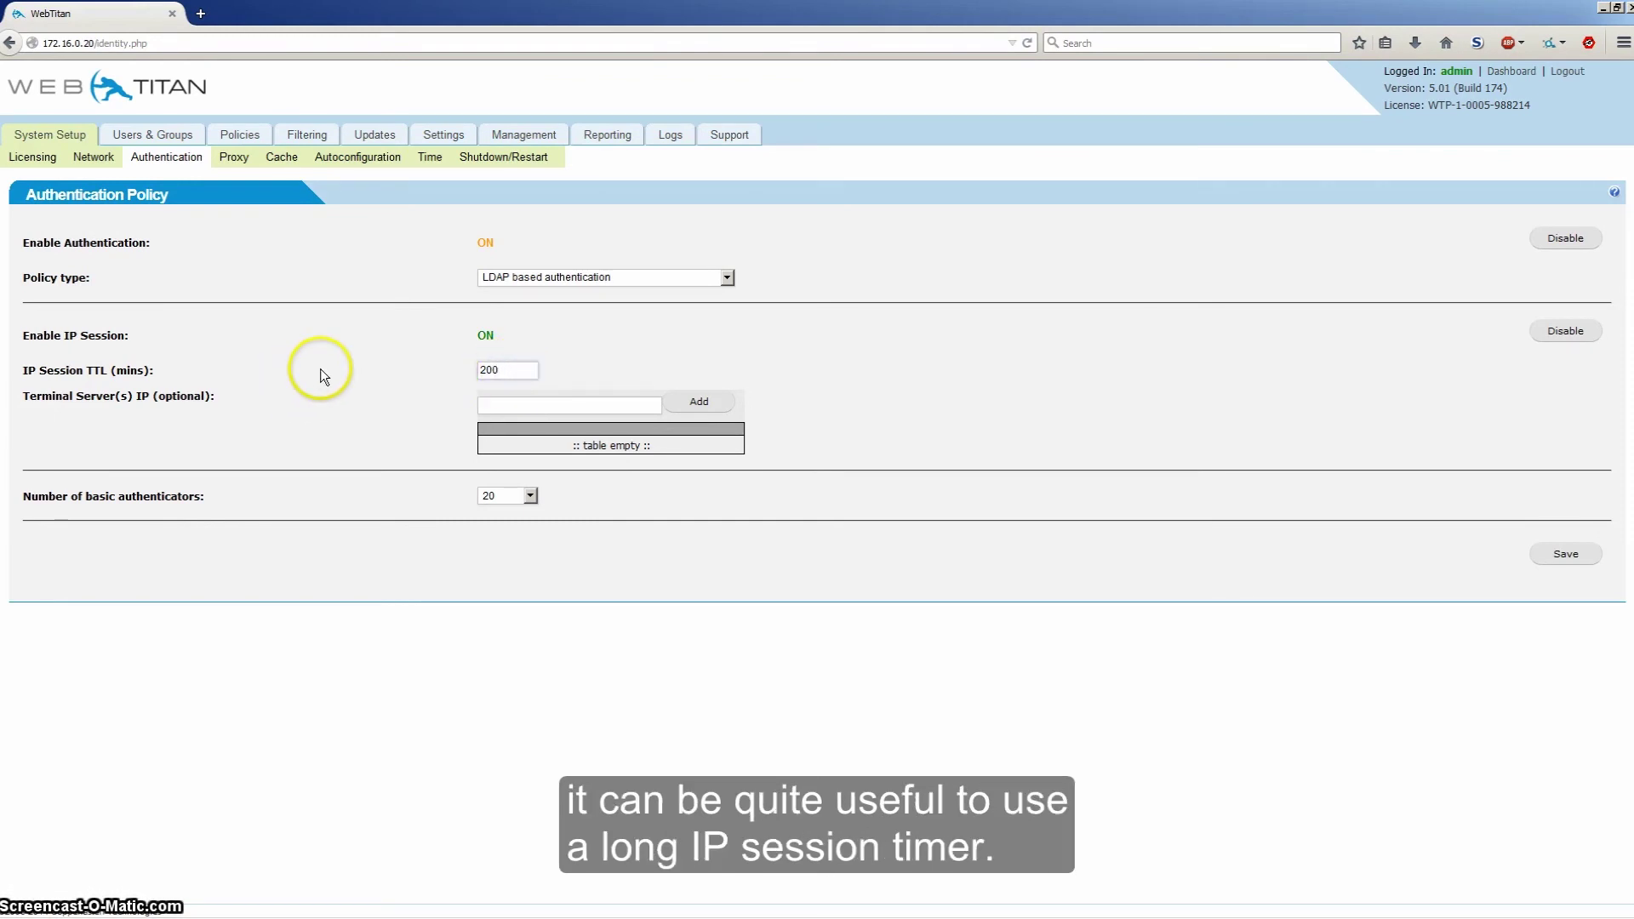
click(321, 369)
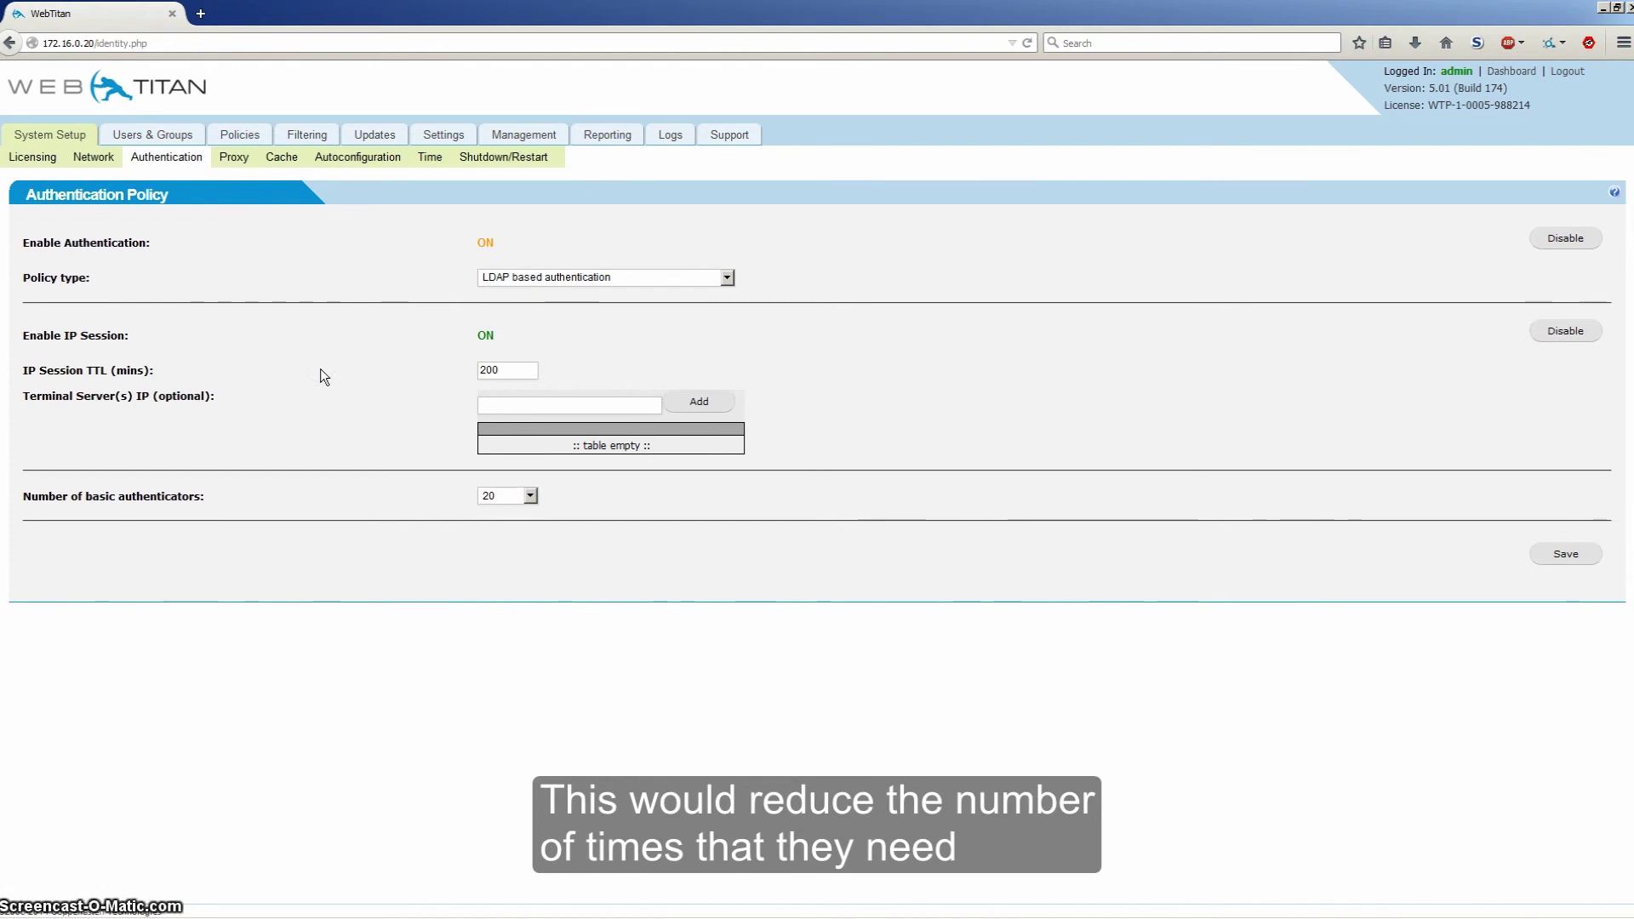
click(920, 407)
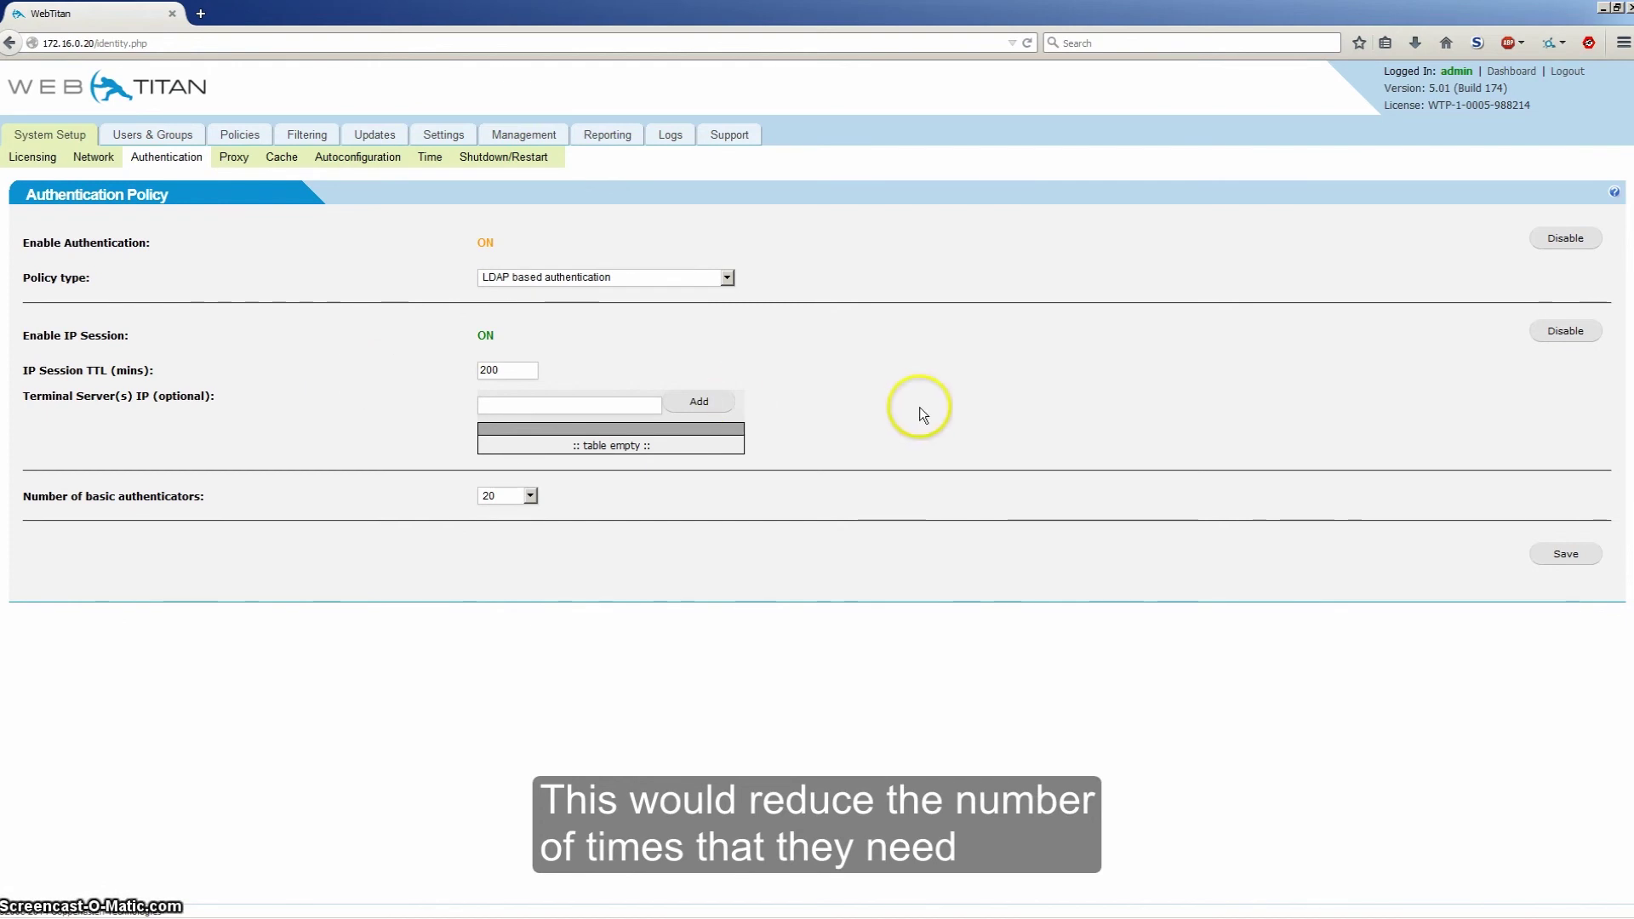
Open the Add LDAP Server form from the Users & Groups page's LDAP servers panel
click(142, 138)
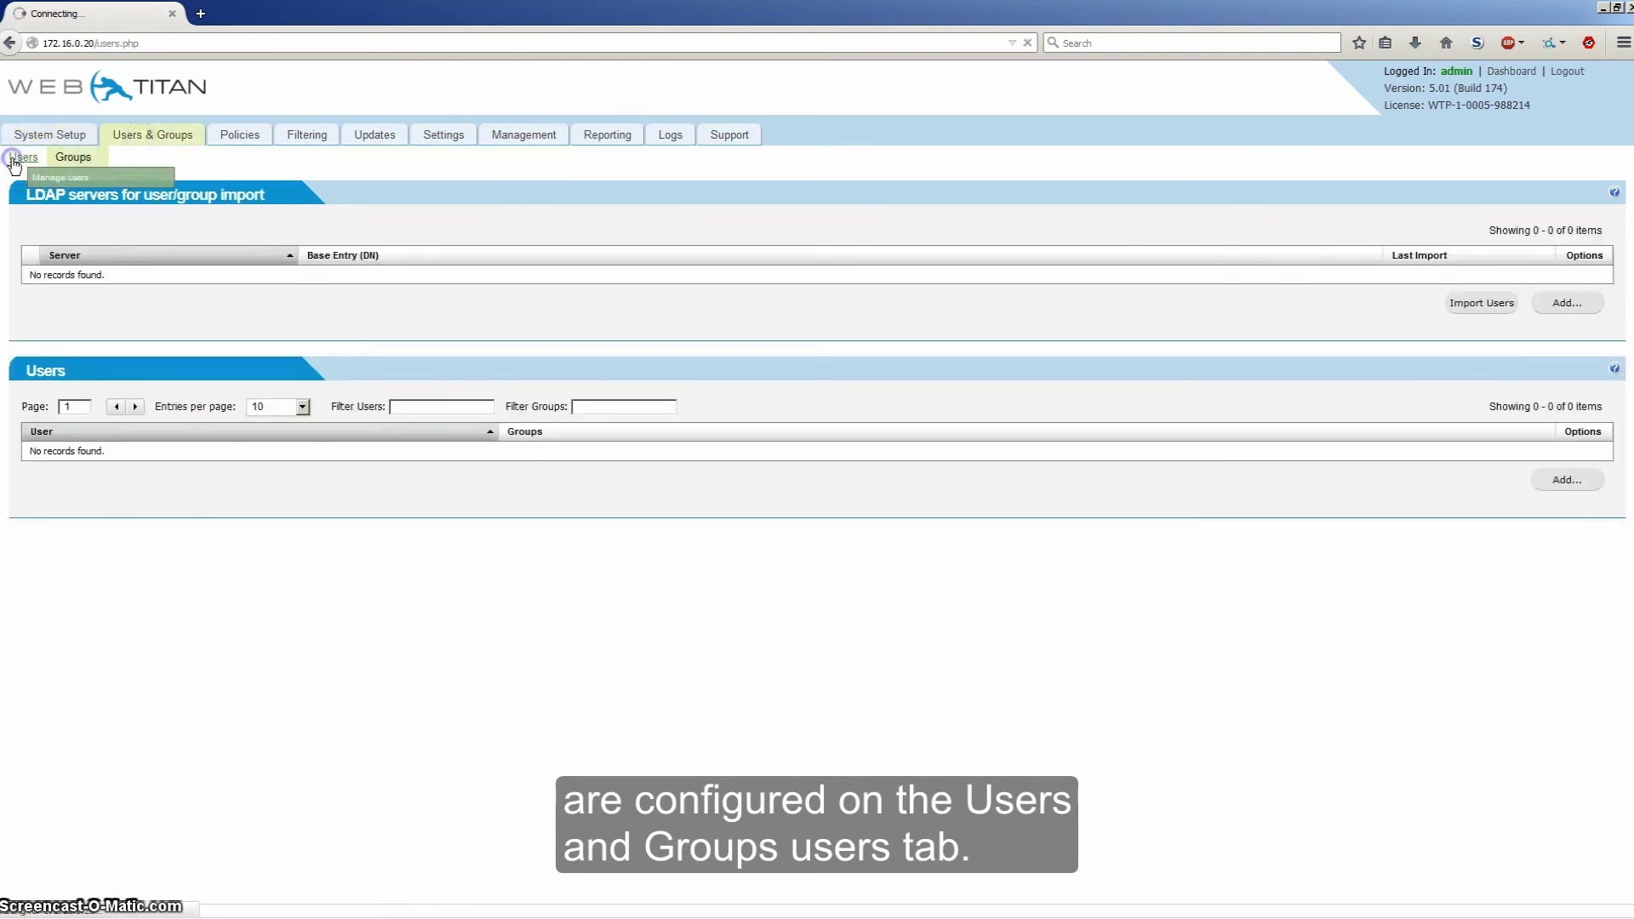
click(1567, 303)
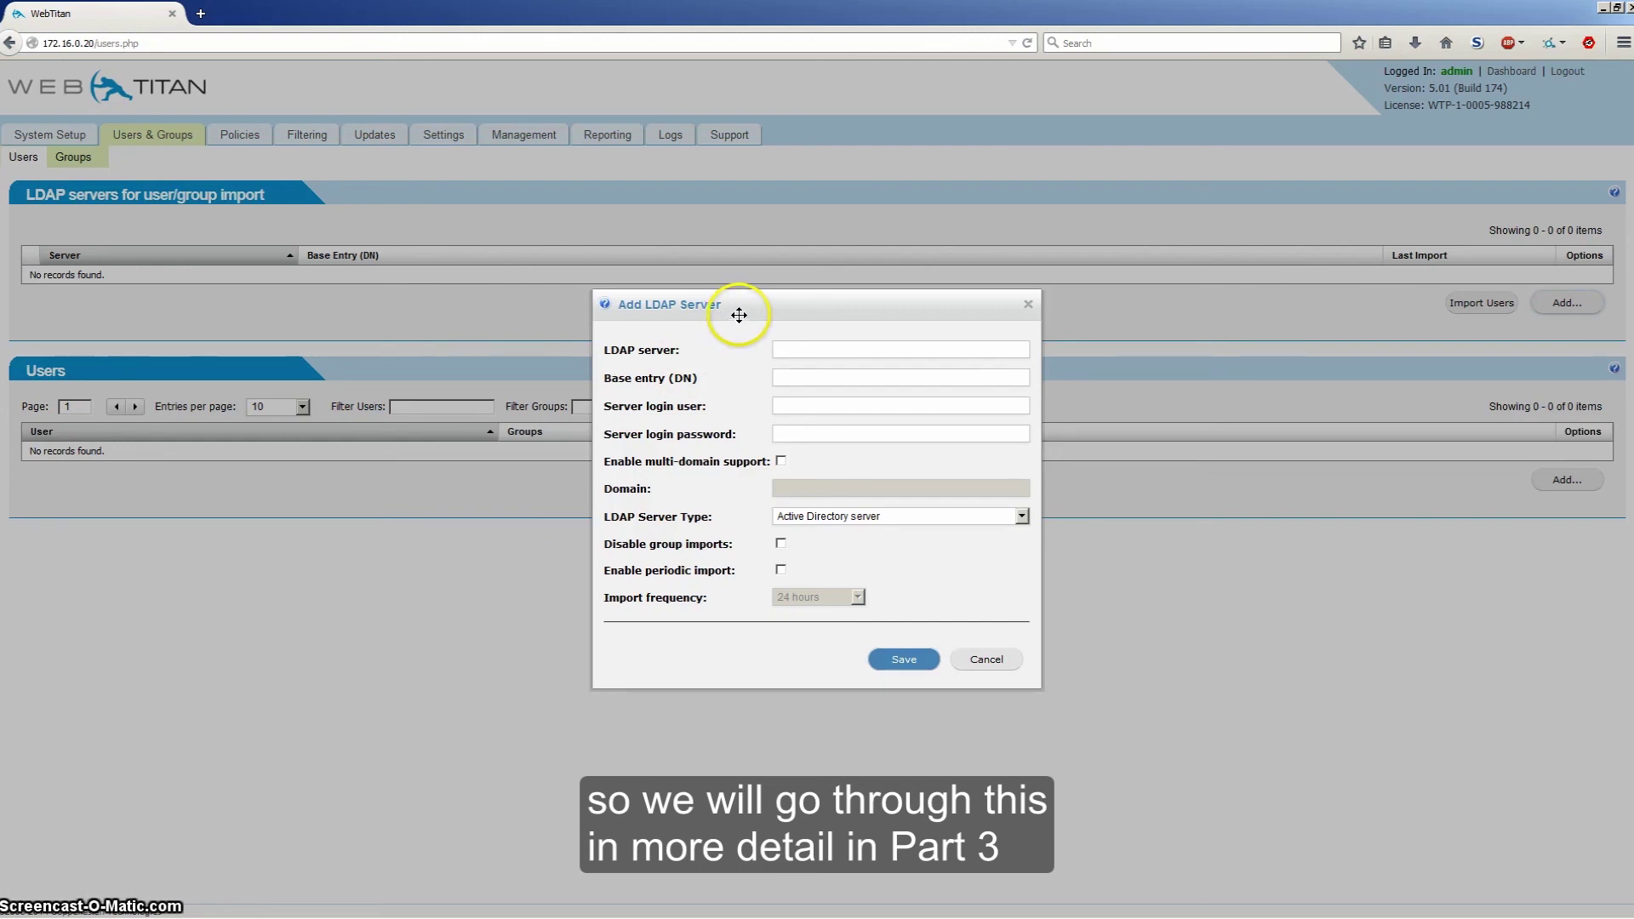
click(903, 664)
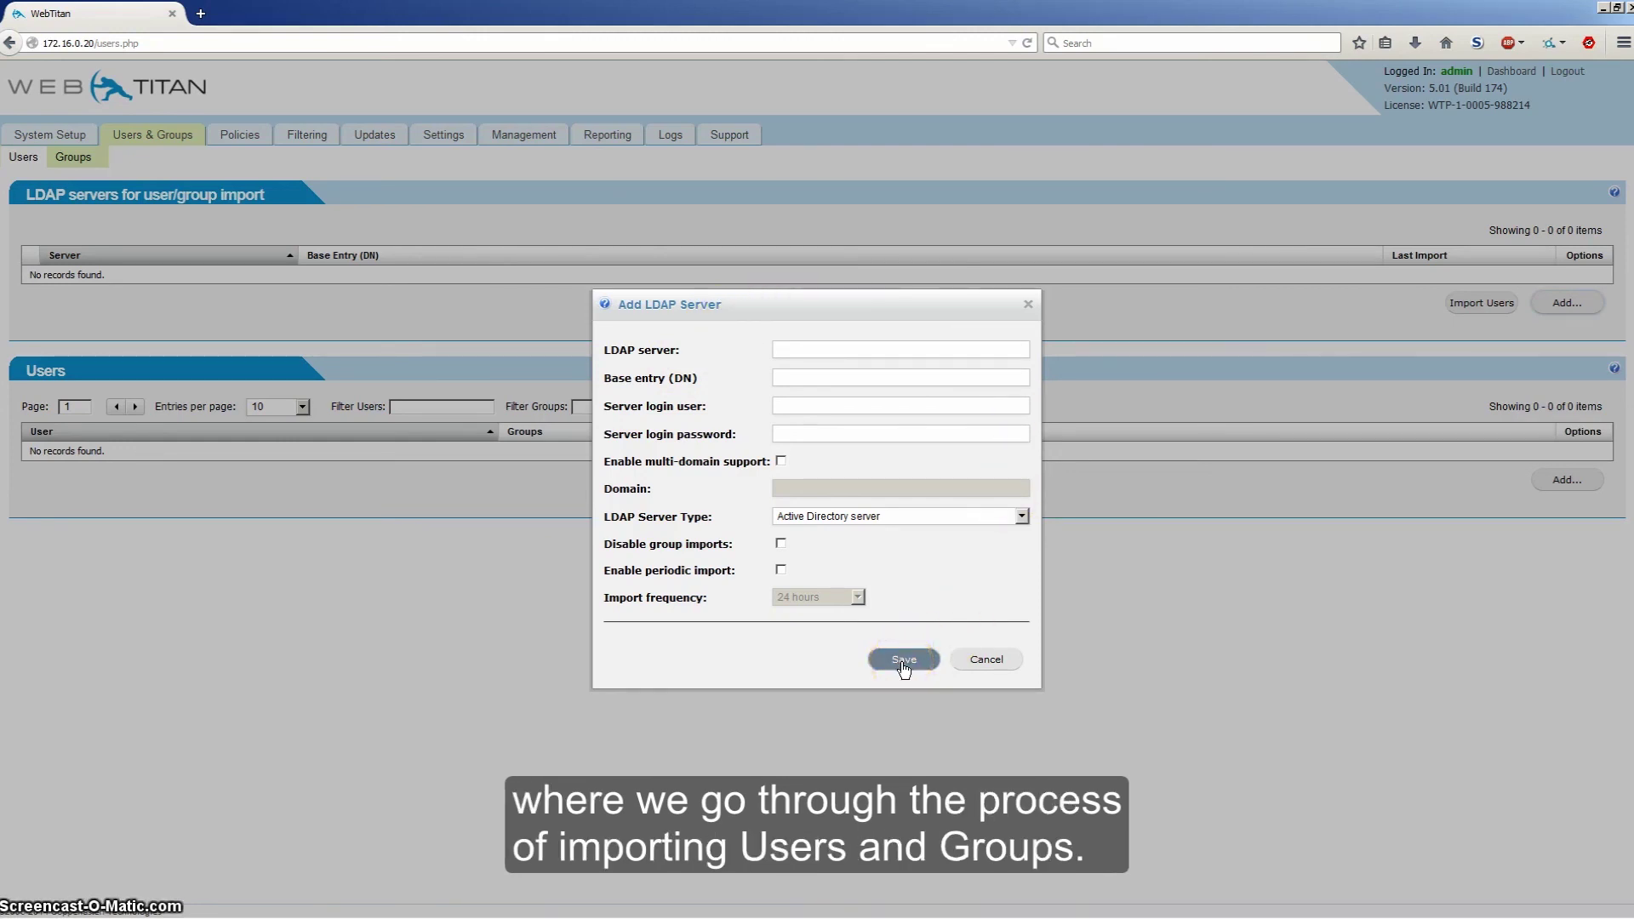